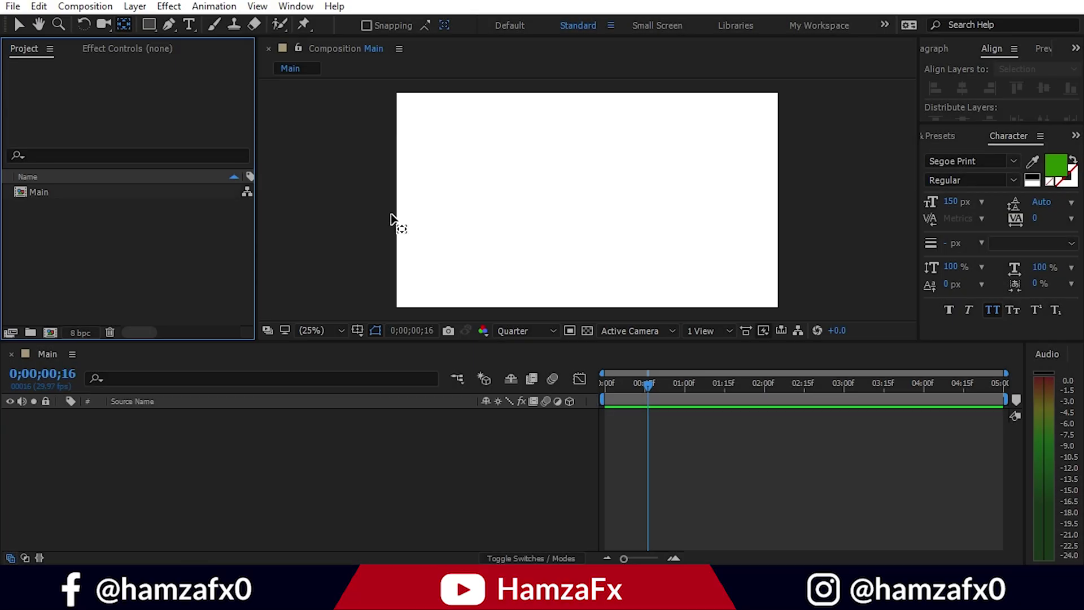
Type the word ANIMATION in the composition and set its font to Roboto Black.
key(ctrl+t)
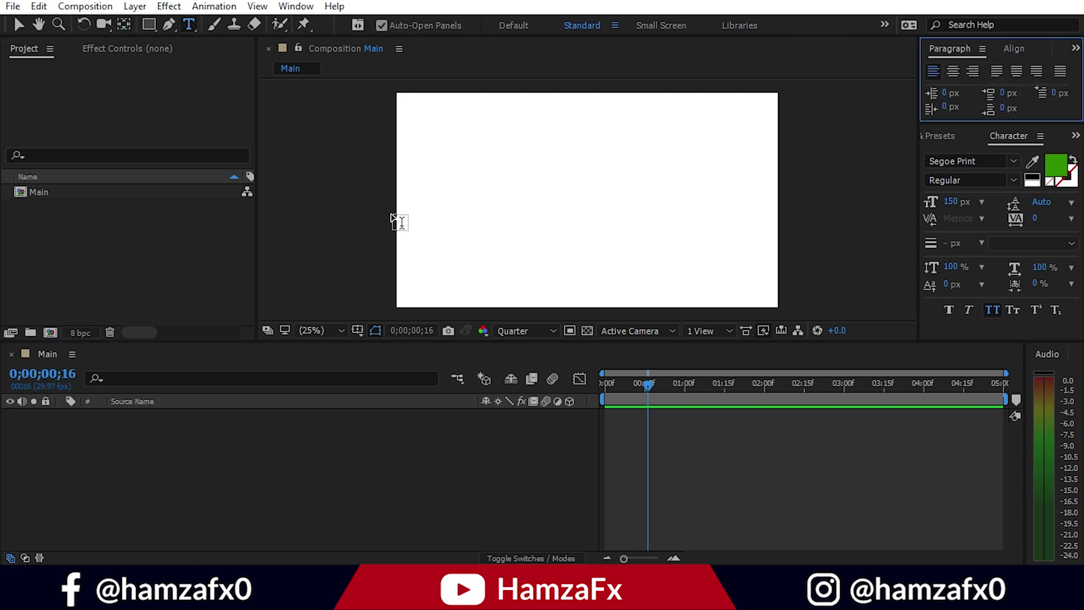
click(471, 210)
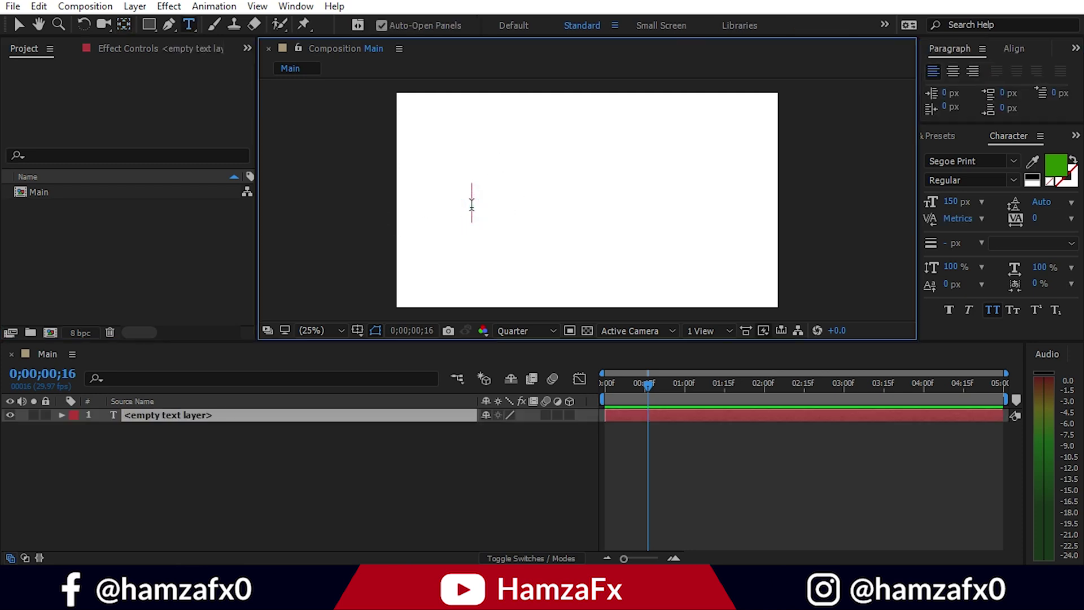
text(A)
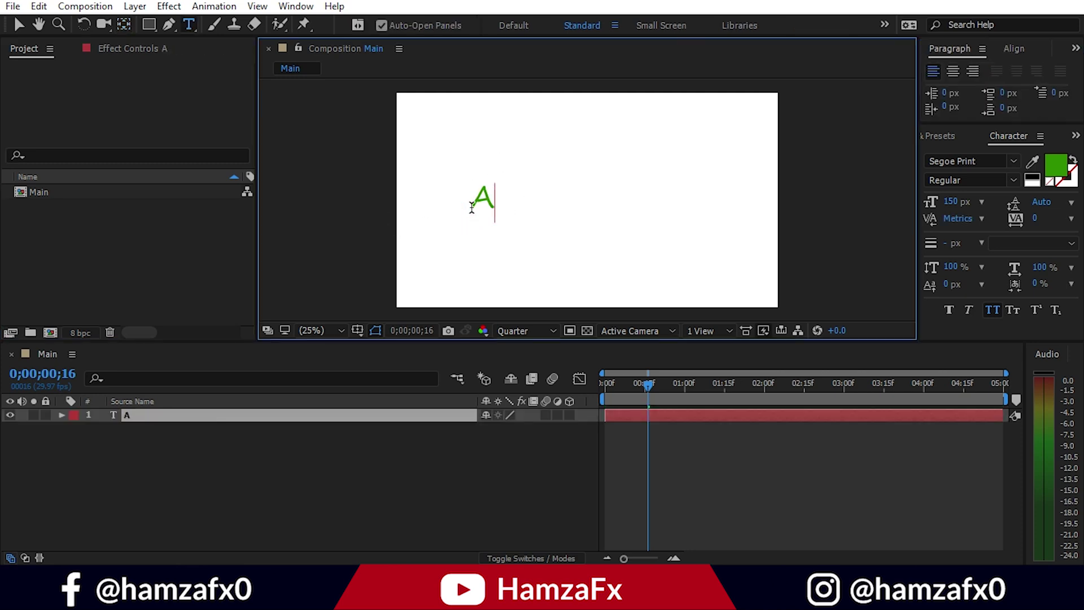
text(NIMATIO)
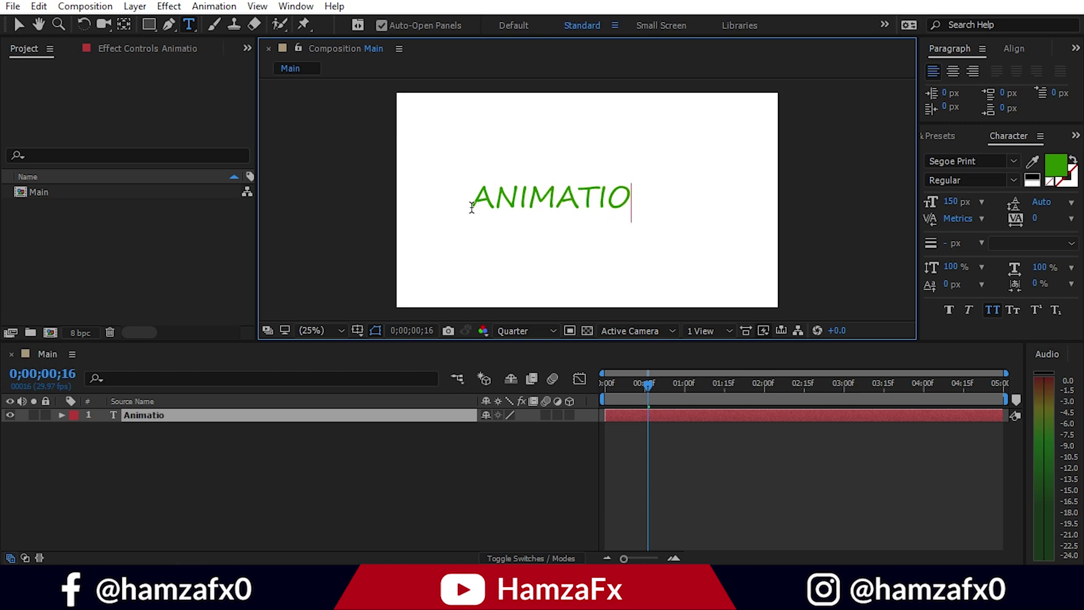
text(N)
click(20, 25)
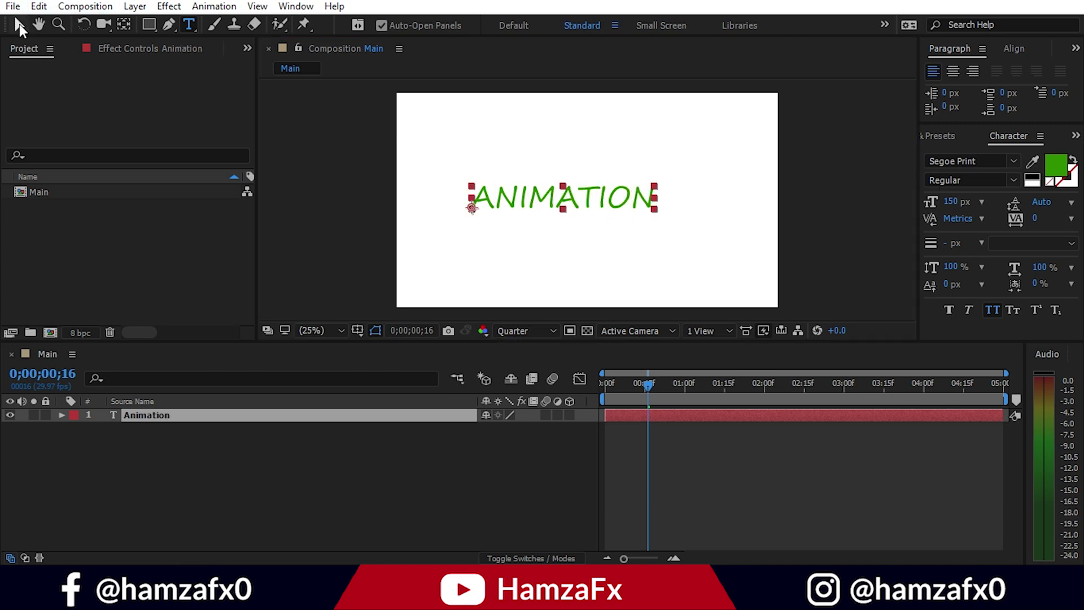
click(1014, 159)
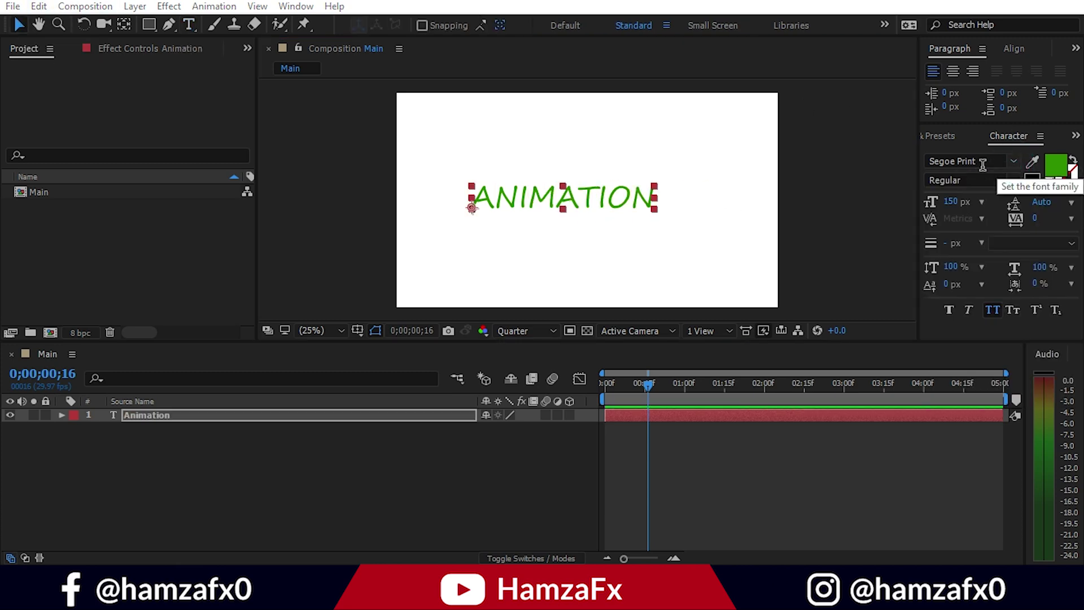
text(Roboto)
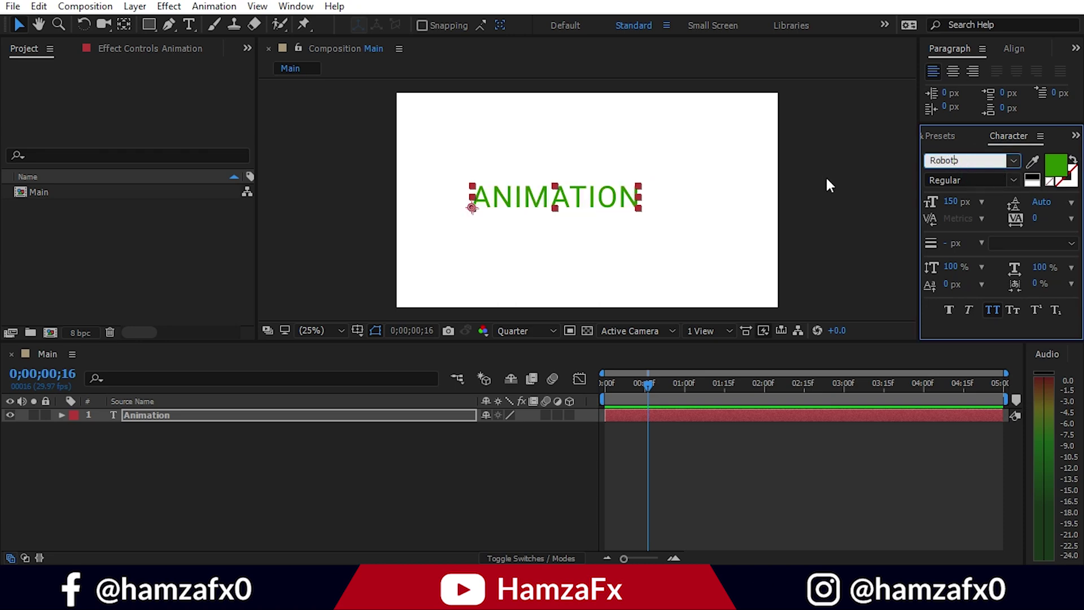
click(1016, 182)
click(971, 365)
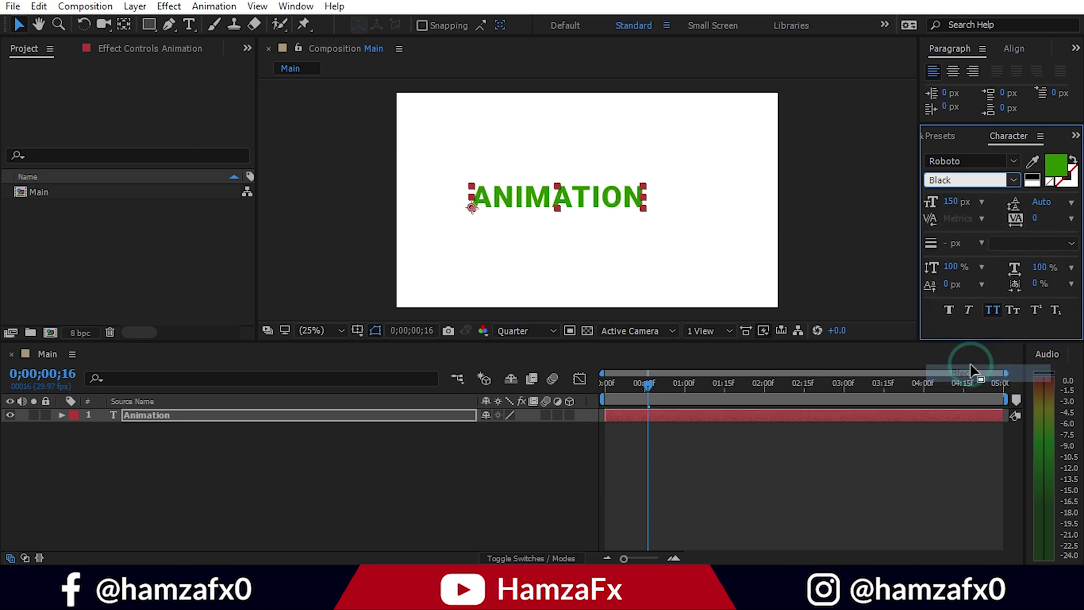
Centre ANIMATION horizontally and vertically in the Main composition.
click(1009, 48)
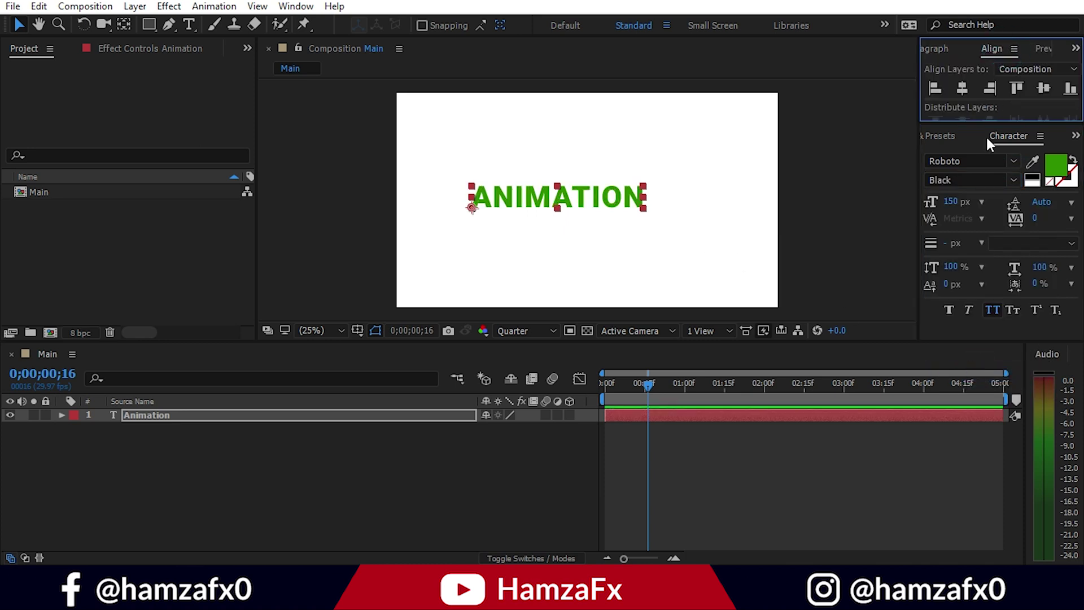
click(960, 90)
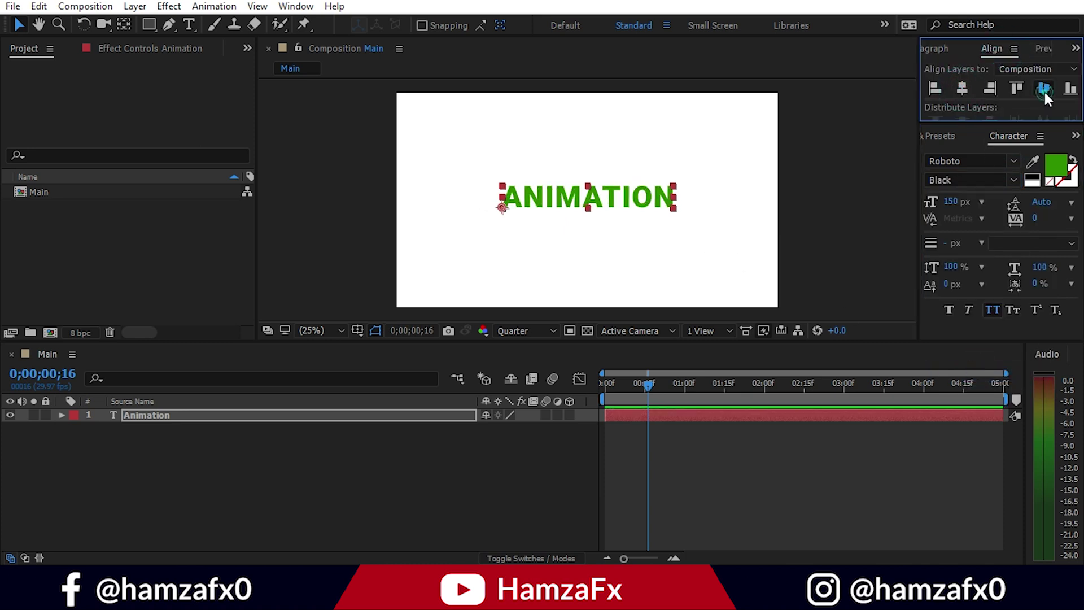
click(1043, 93)
Add a Position animator with an Opacity property to the ANIMATION text layer.
click(61, 415)
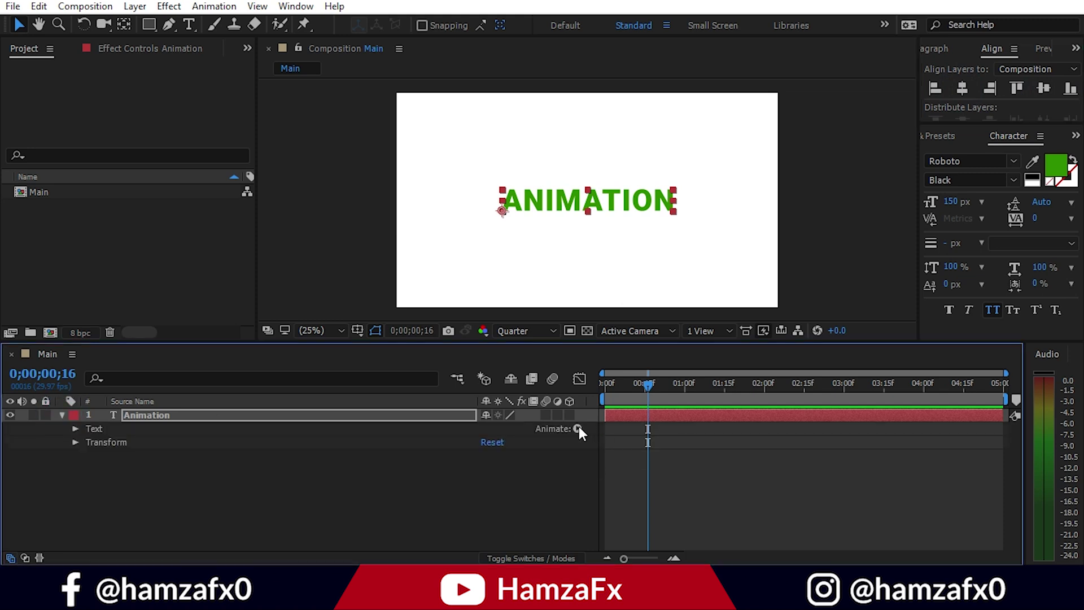
click(577, 429)
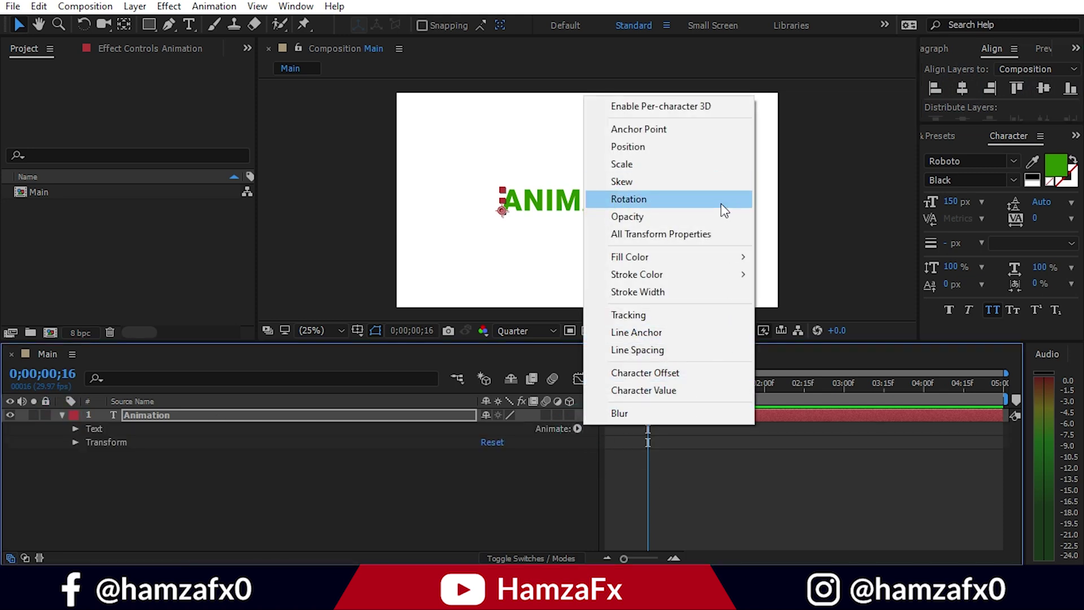
click(658, 149)
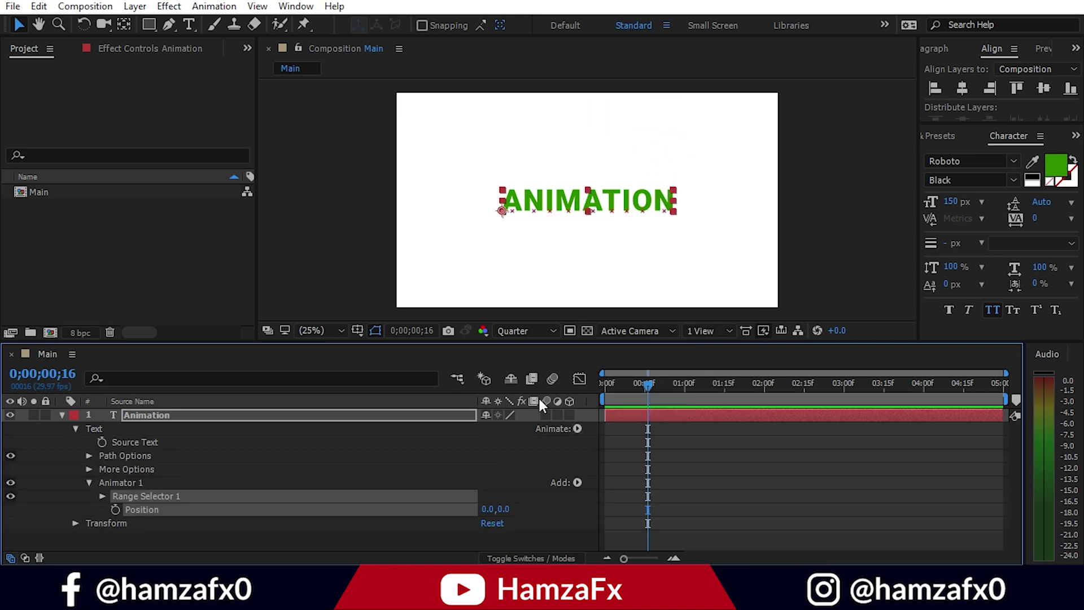
click(577, 484)
mouse_move(617, 489)
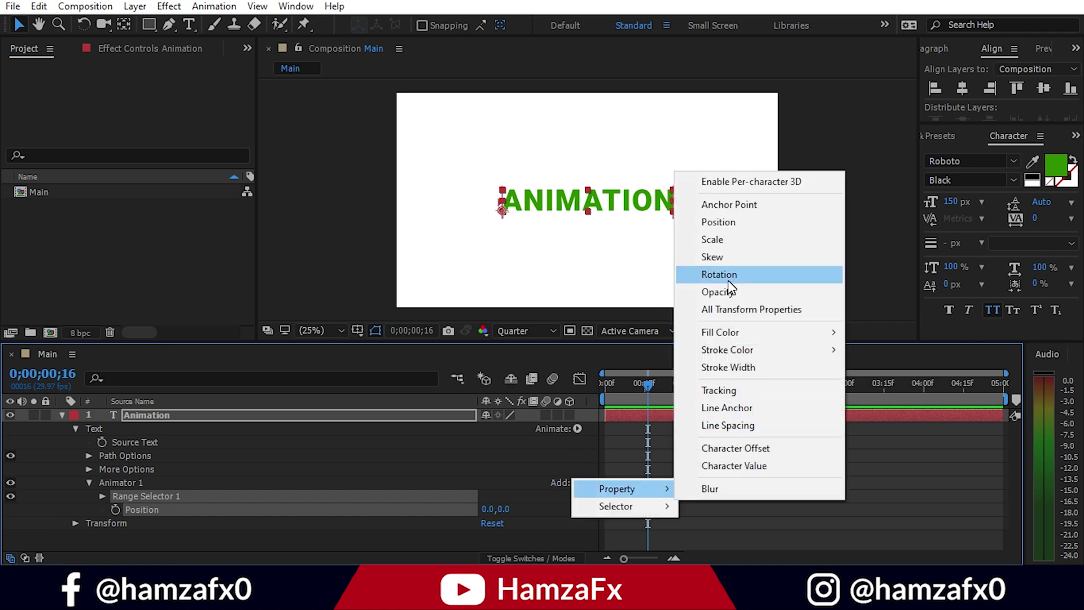
click(729, 290)
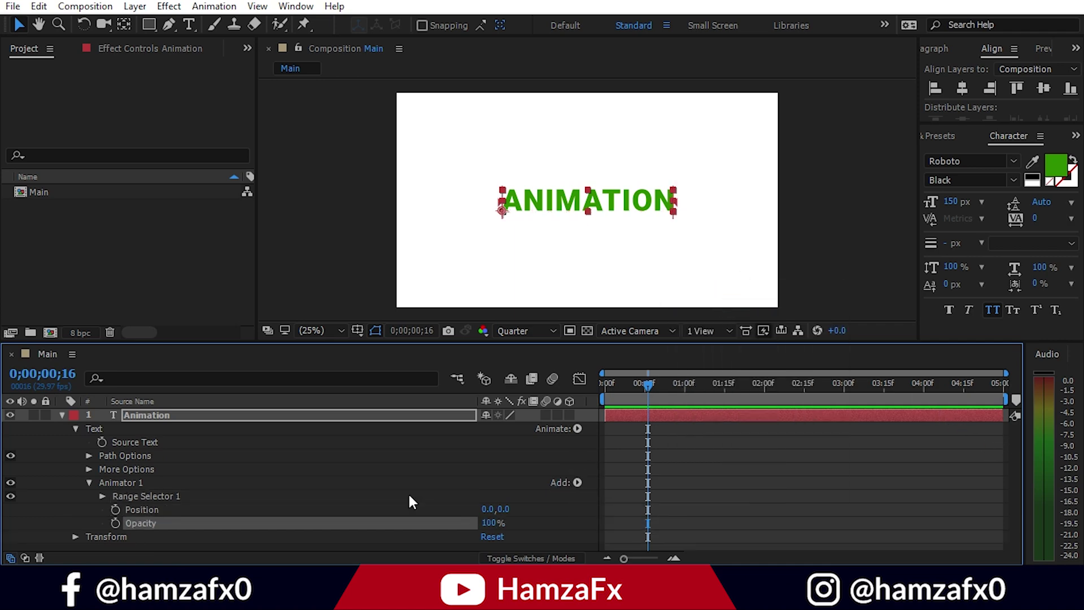
At the timeline start, set Animator 1 Position to 0,120 and Opacity to 0%.
drag(650, 382, 605, 383)
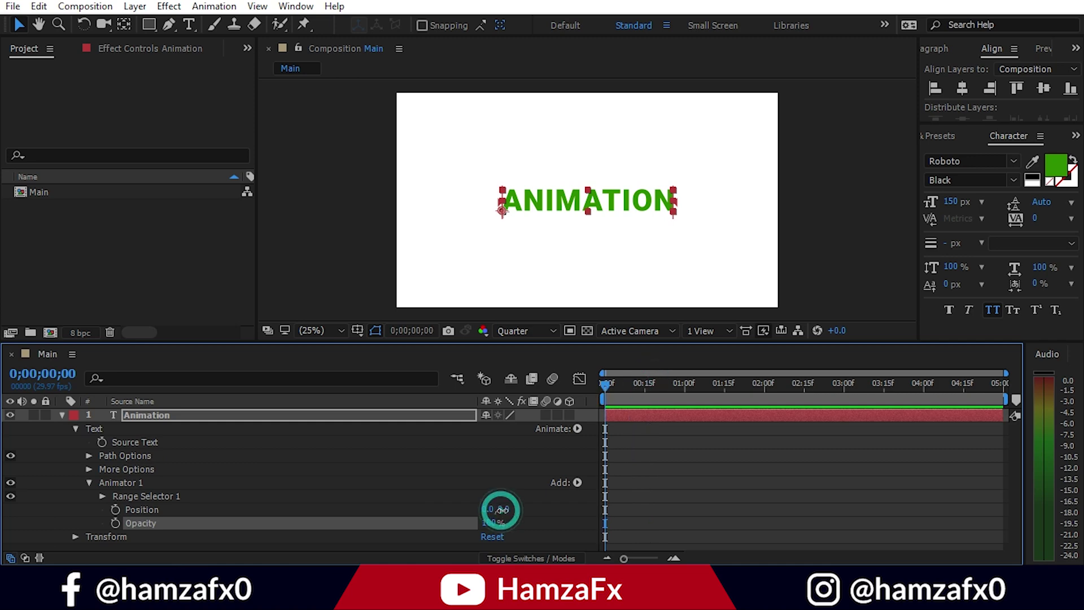
drag(501, 509, 524, 509)
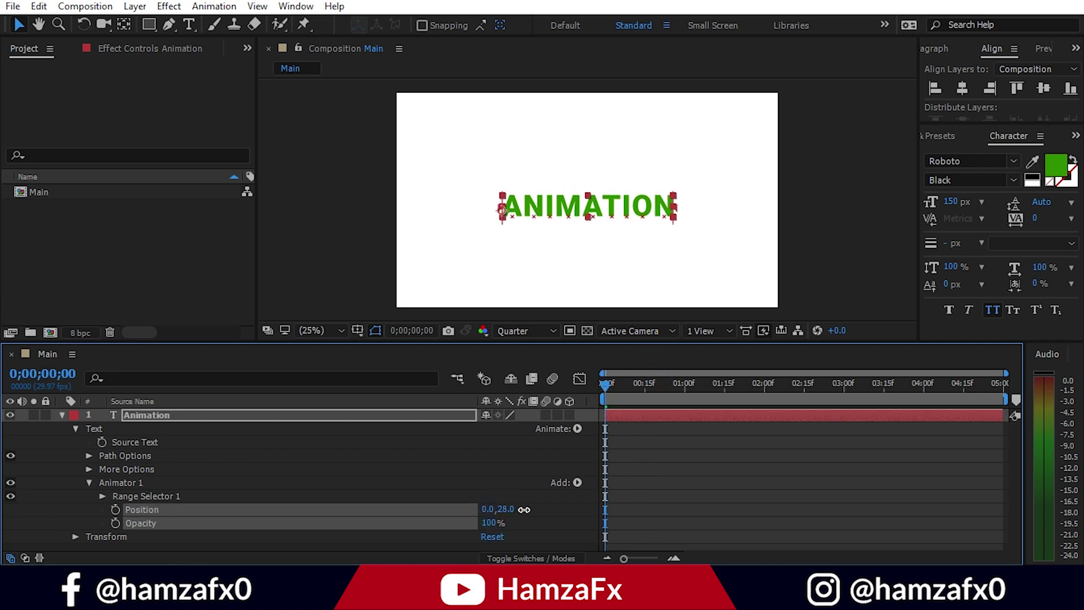
drag(531, 509, 481, 529)
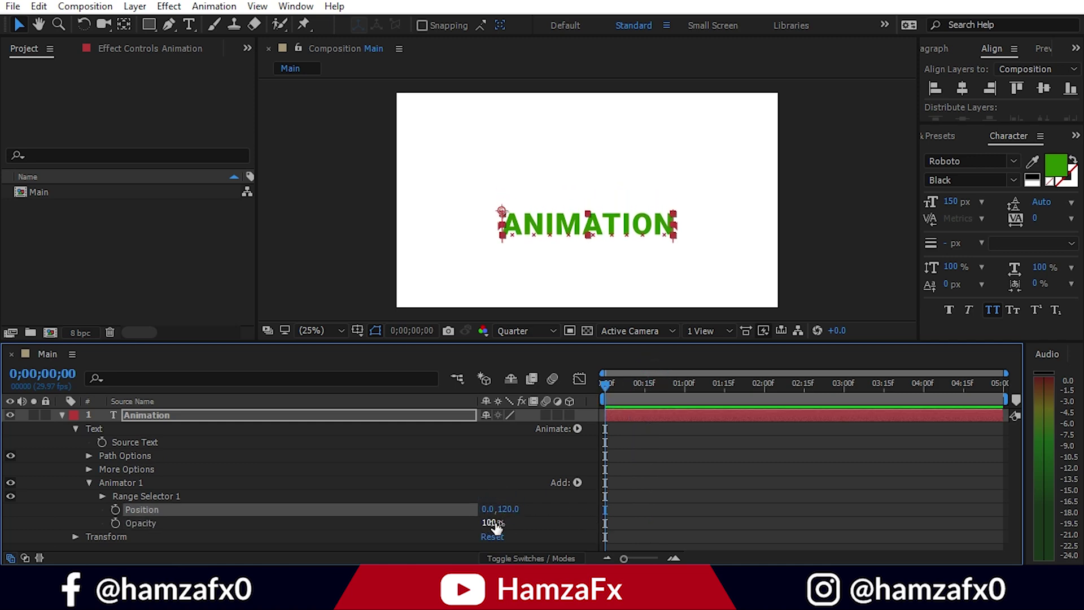
drag(490, 523, 410, 535)
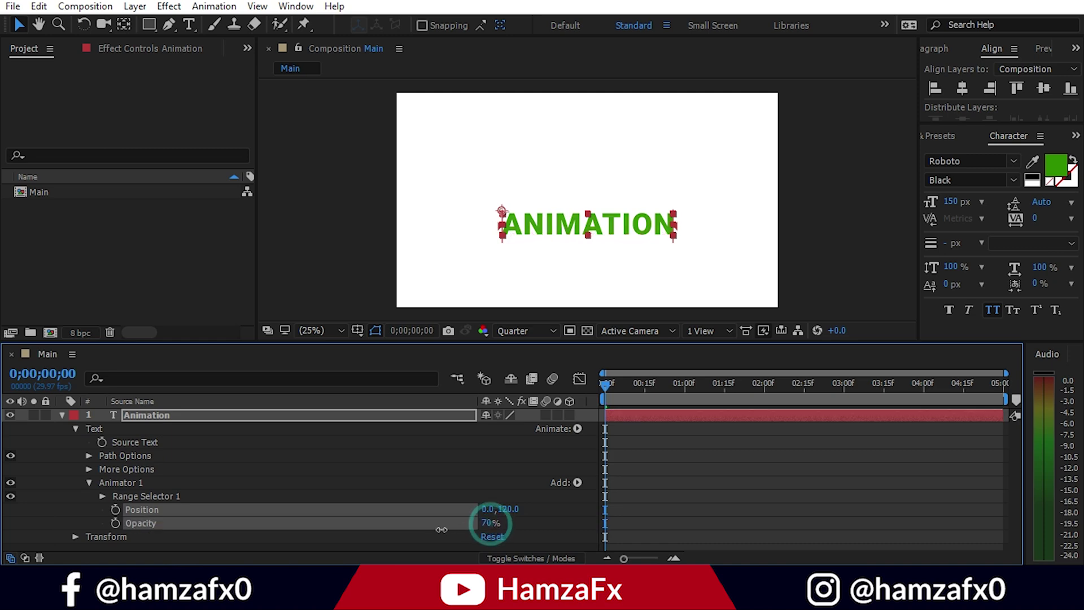
Keyframe Range Selector 1 Start at 0% at frame zero and 100% at one second.
click(103, 496)
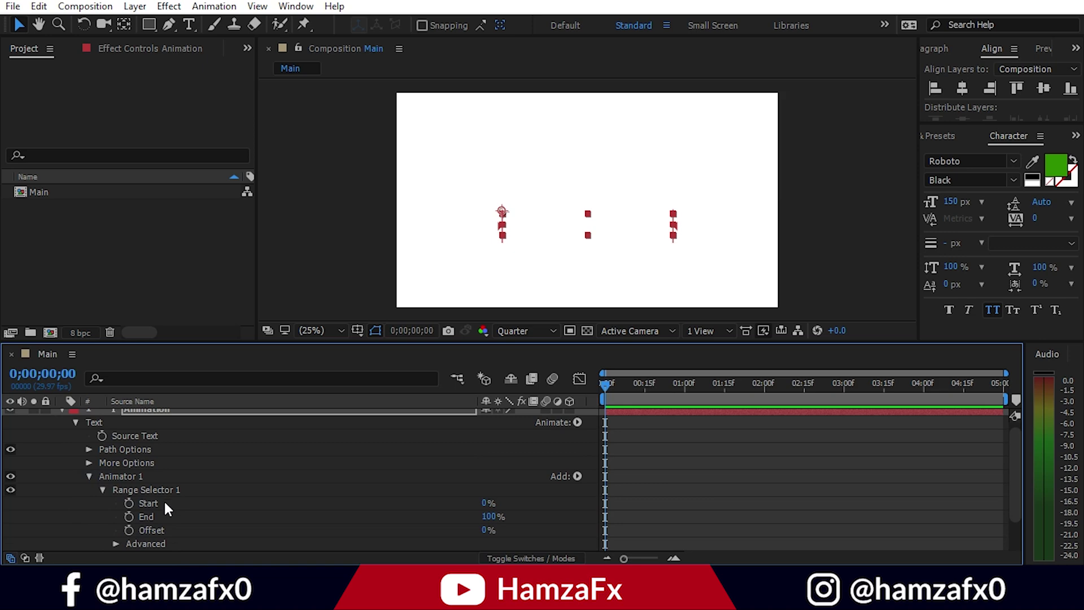
click(129, 504)
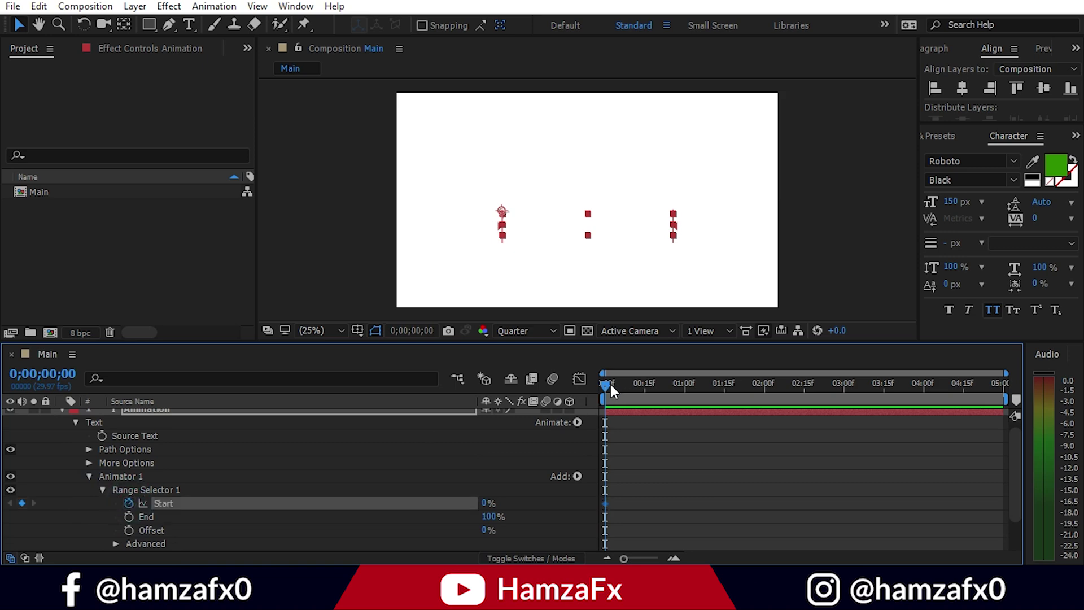
drag(611, 384, 689, 386)
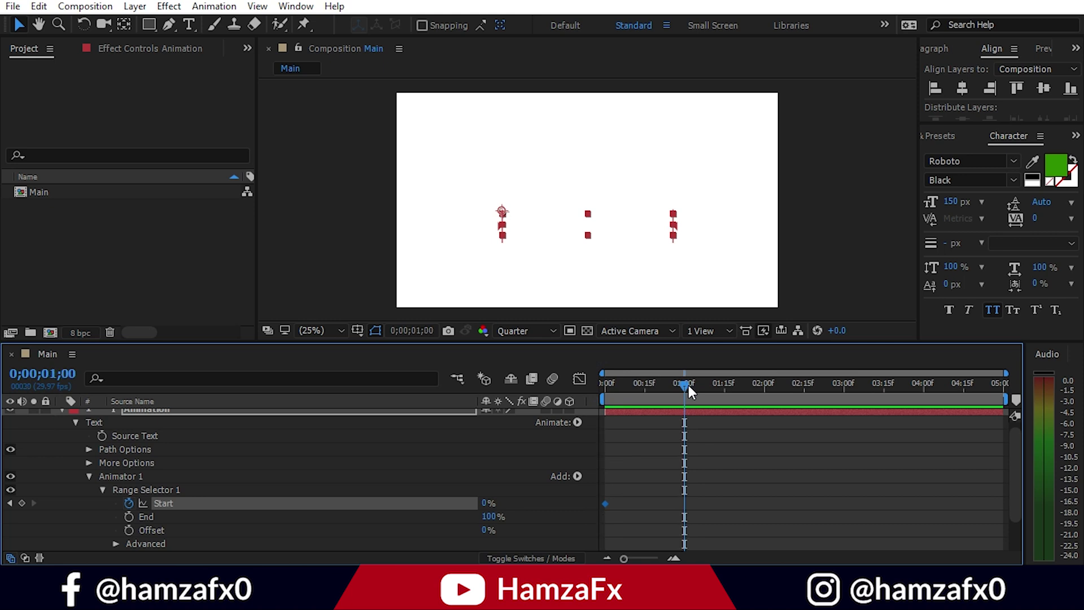
mouse_move(487, 503)
mouse_down()
mouse_move(598, 508)
mouse_move(724, 421)
mouse_up()
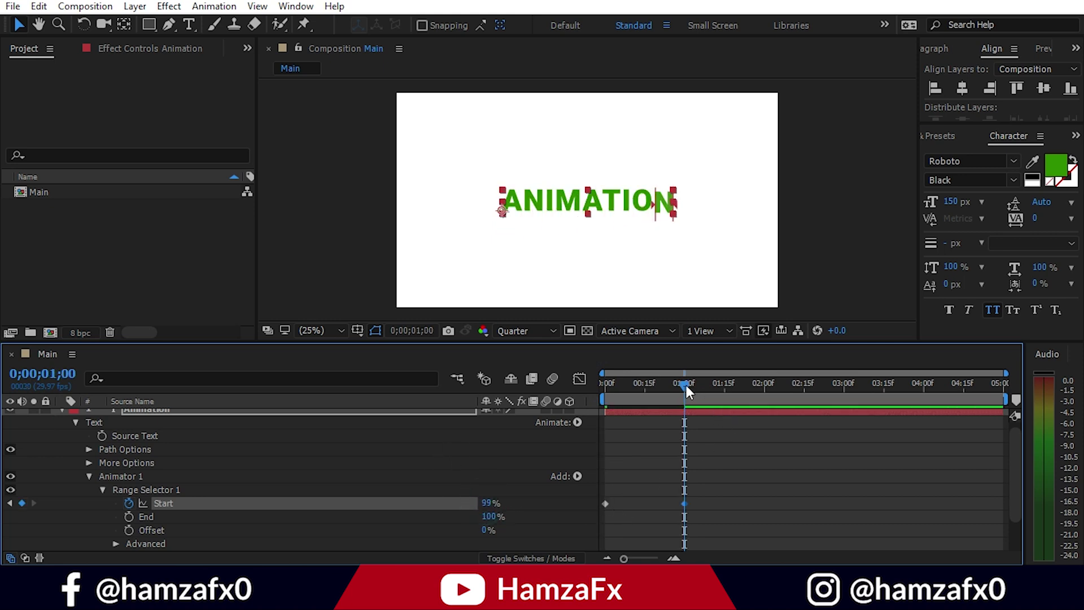
End the work area at 01;09 and preview the letter rise from zero.
click(710, 395)
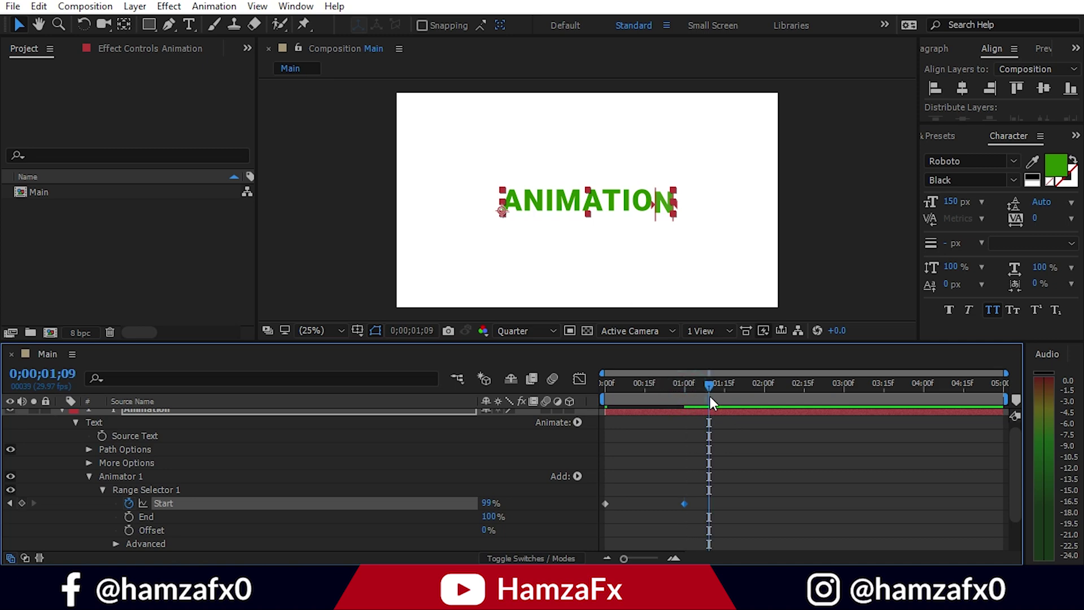
key(n)
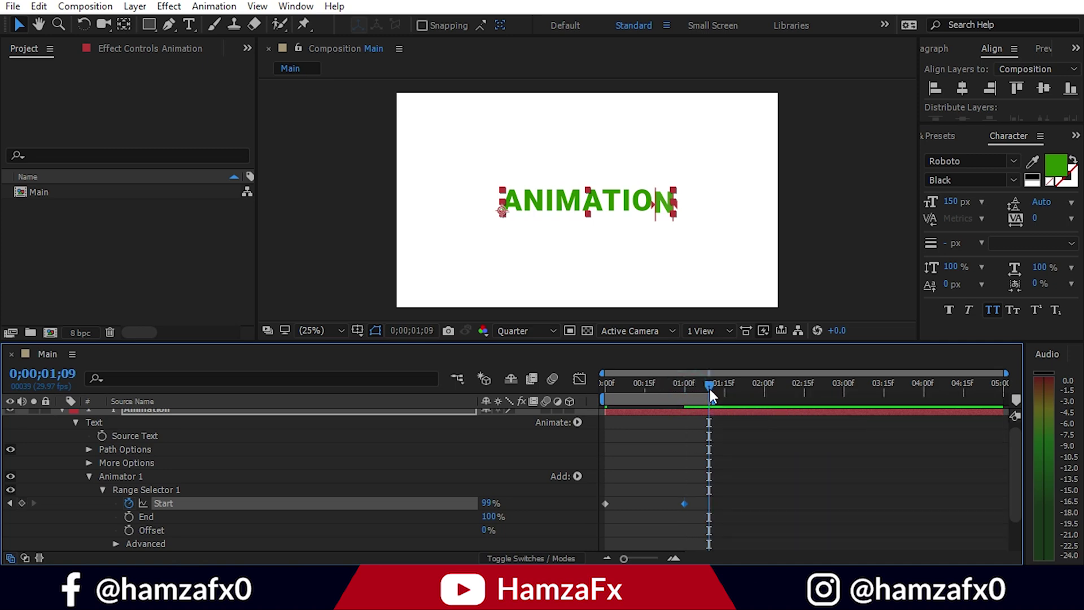
drag(710, 383, 589, 394)
key(space)
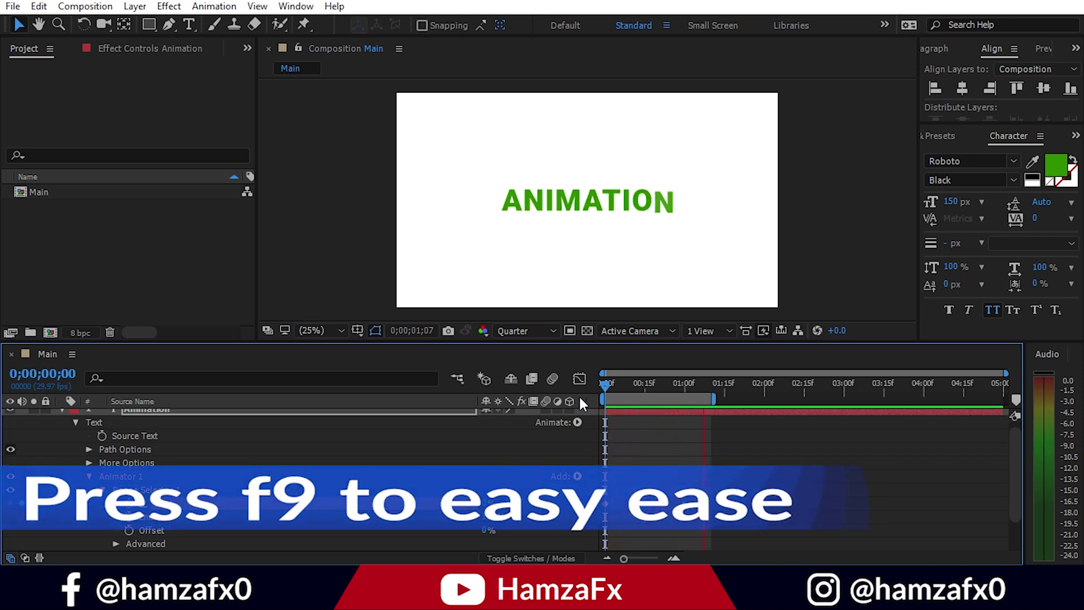
Stop the preview and show the Start keyframes in the Graph Editor's speed graph.
key(space)
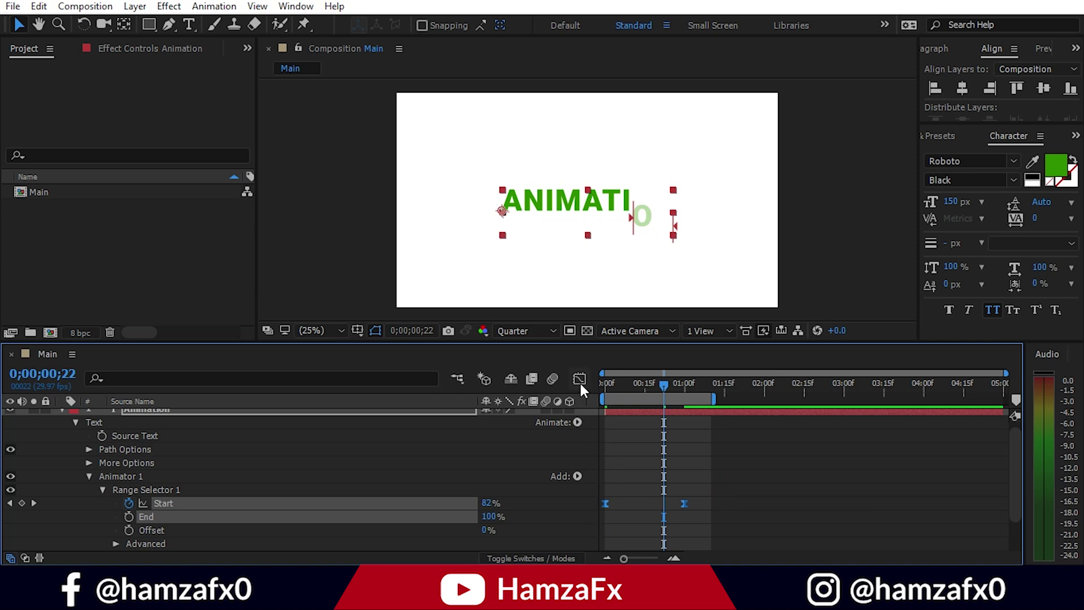
click(580, 380)
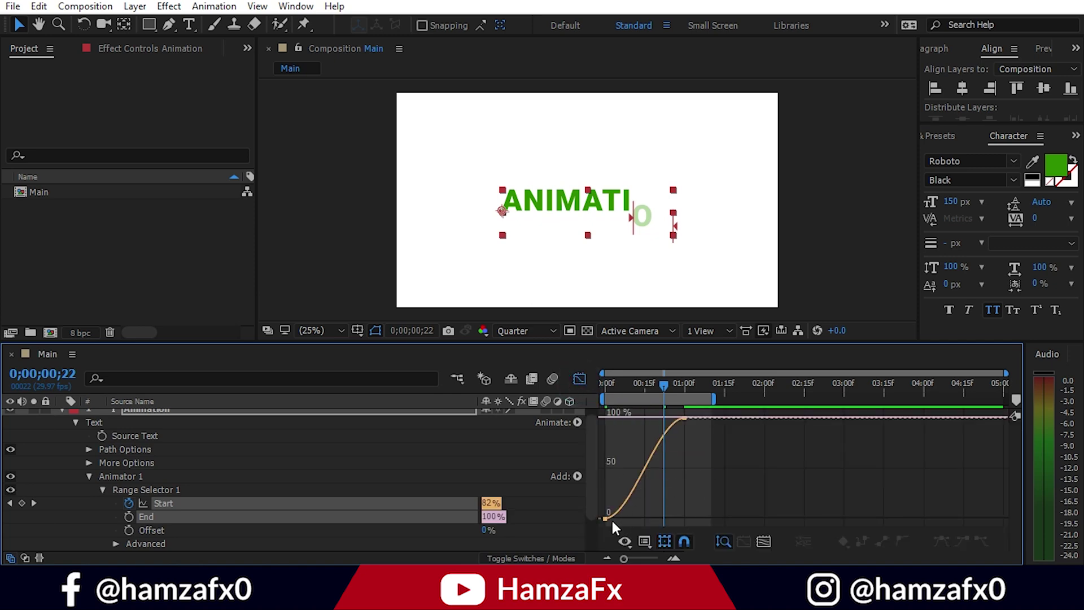
click(646, 542)
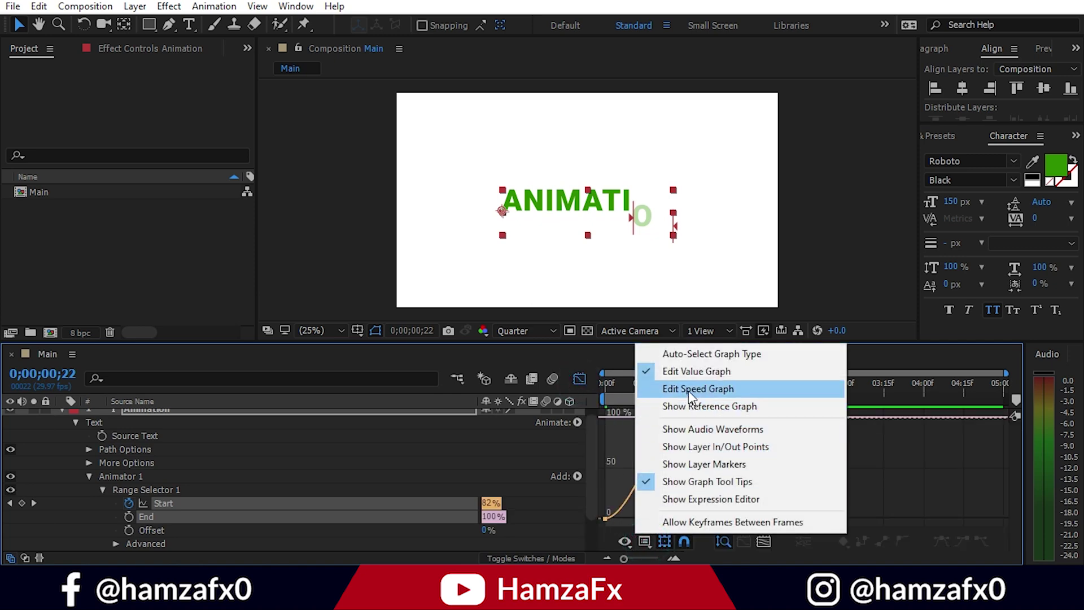
click(691, 389)
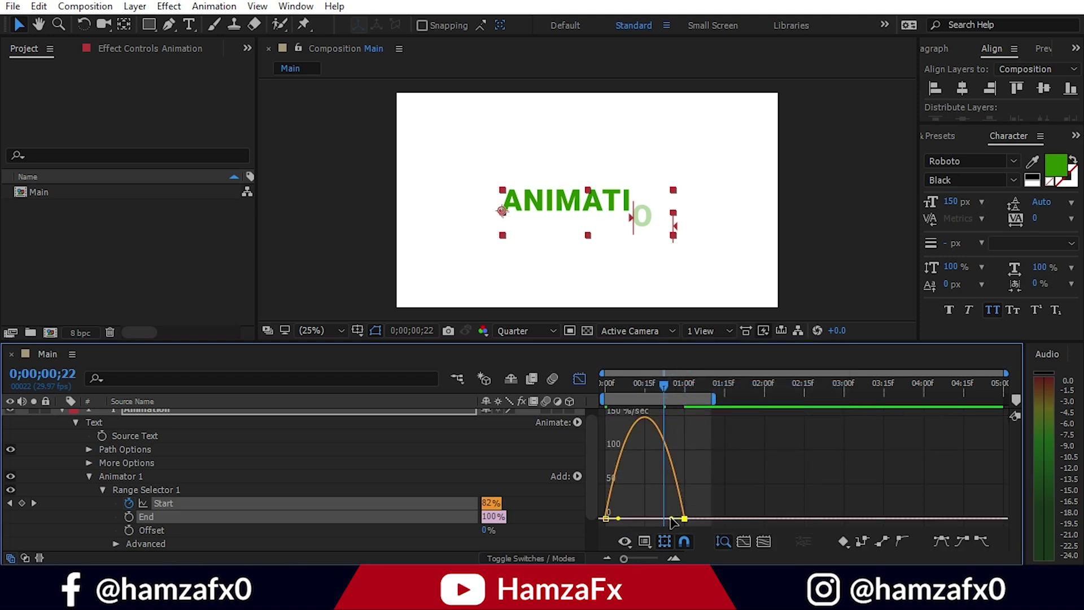
Drag the keyframe influence handles for an early, sharp speed peak, then replay.
click(668, 518)
drag(657, 523, 638, 518)
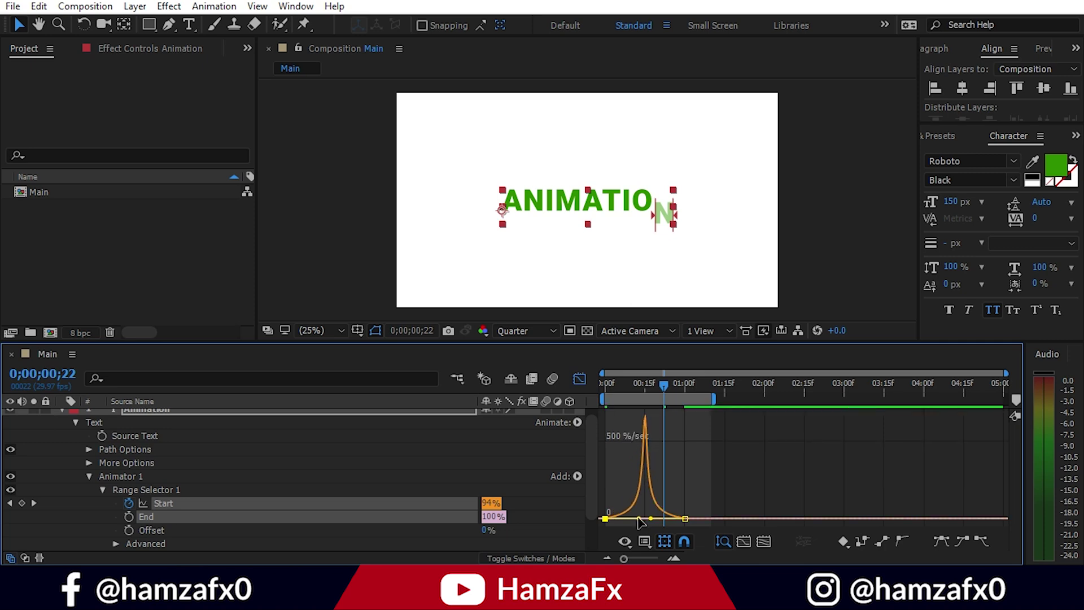
click(663, 388)
key(space)
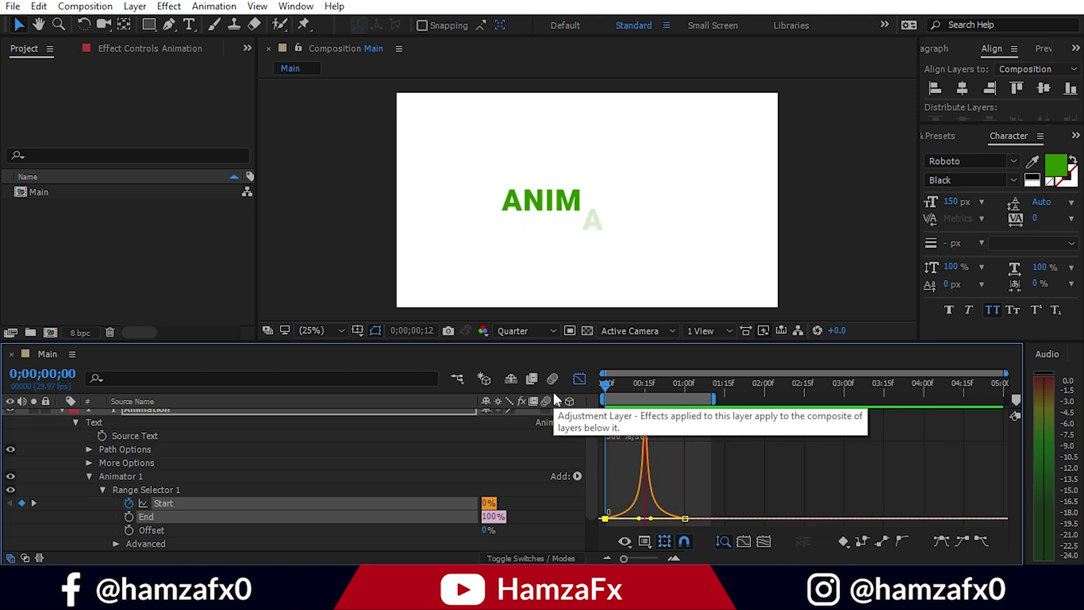
Change the ANIMATION text fill colour to near-black hex 000019.
click(579, 378)
click(1060, 169)
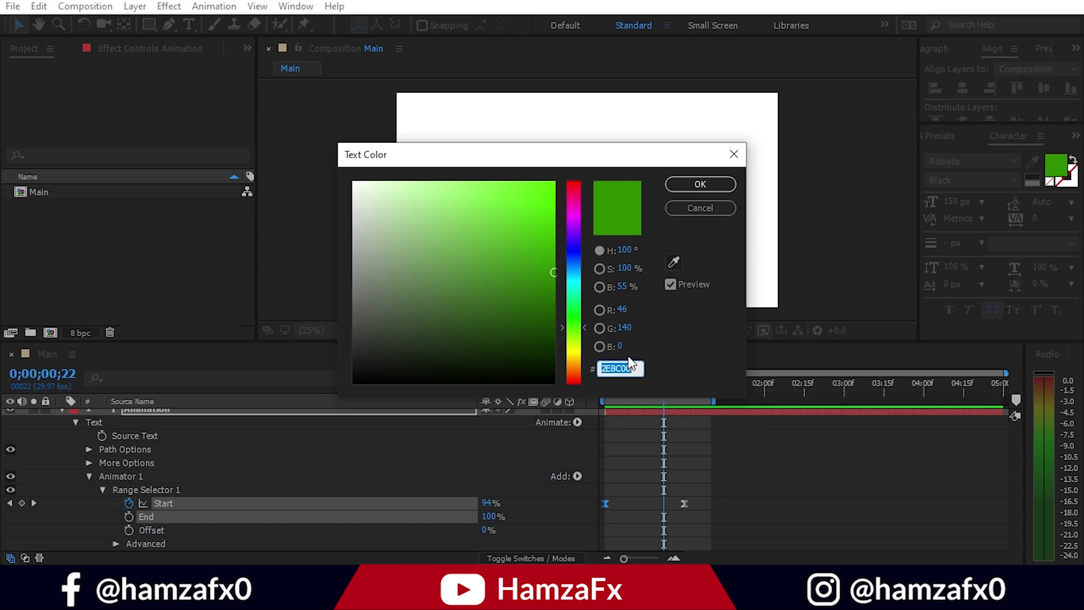
text(000019)
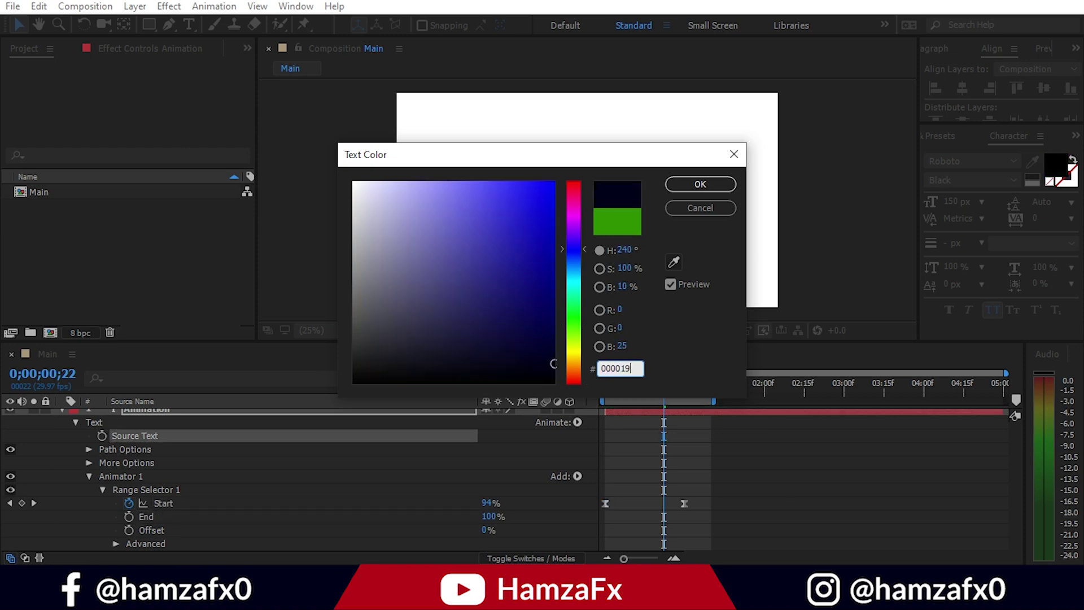
click(703, 183)
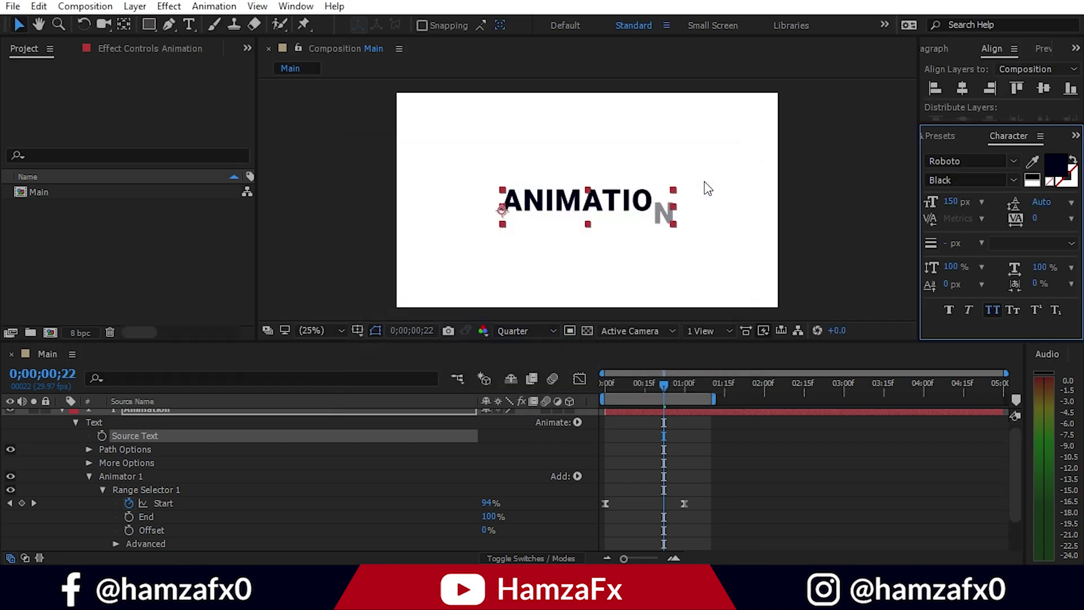
Replay the letter animation, then collapse and select Animator 1.
click(669, 385)
key(space)
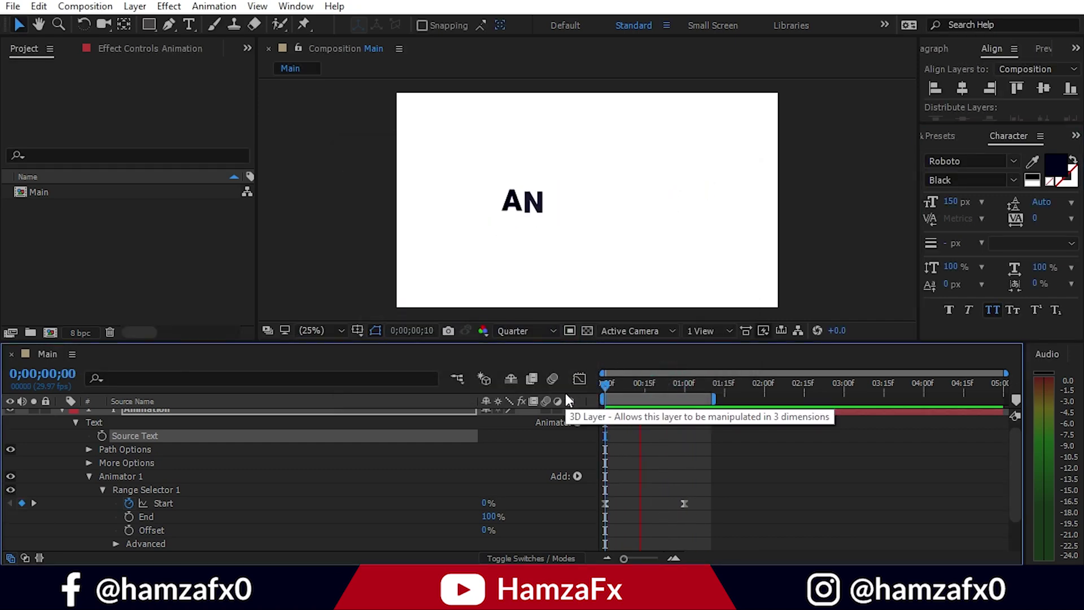
key(space)
click(91, 476)
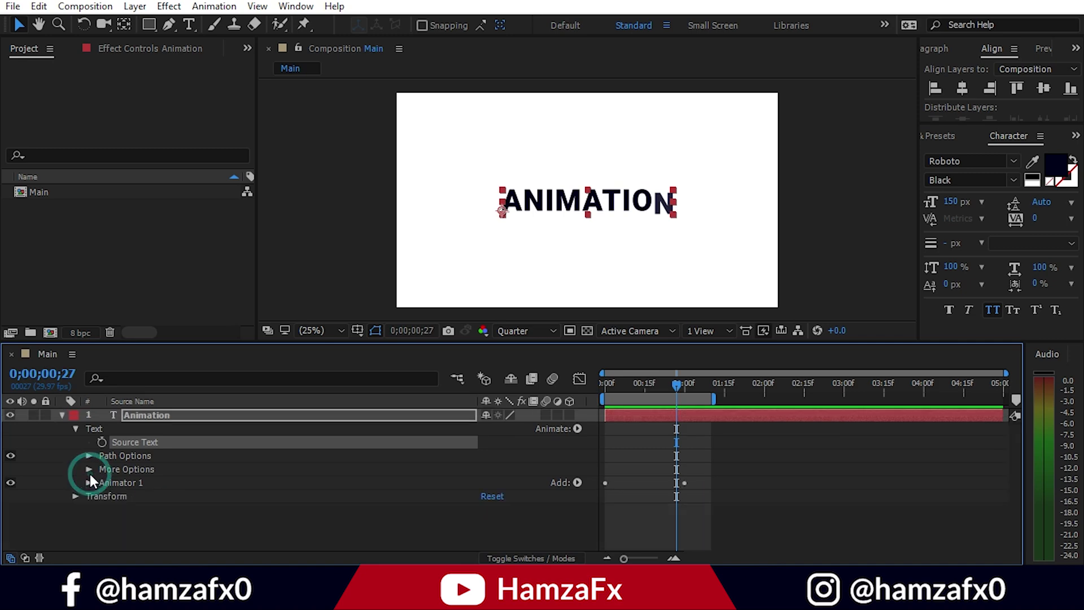
click(151, 482)
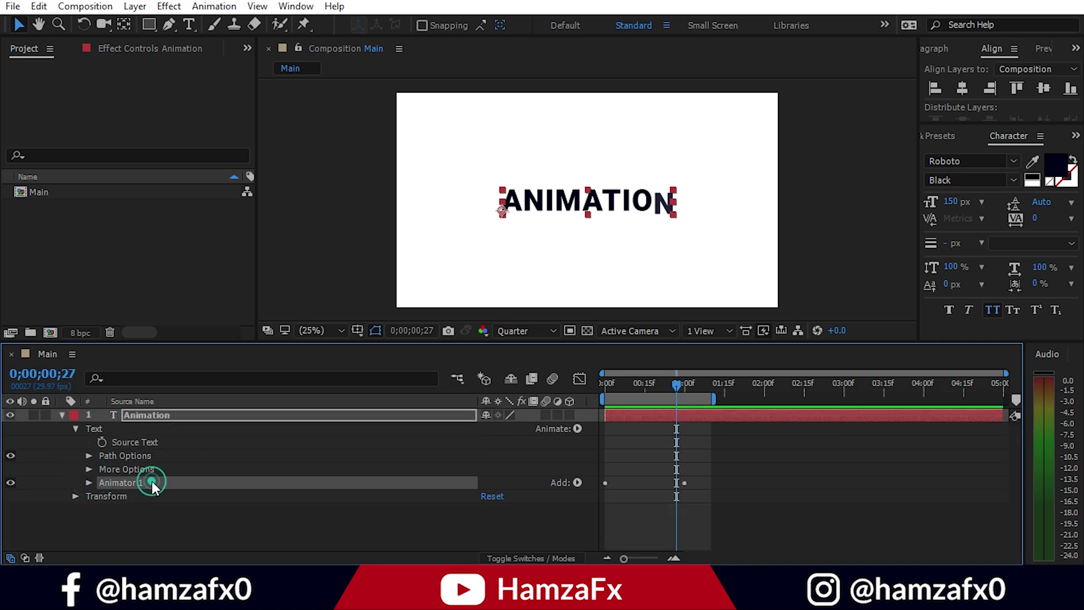
click(214, 6)
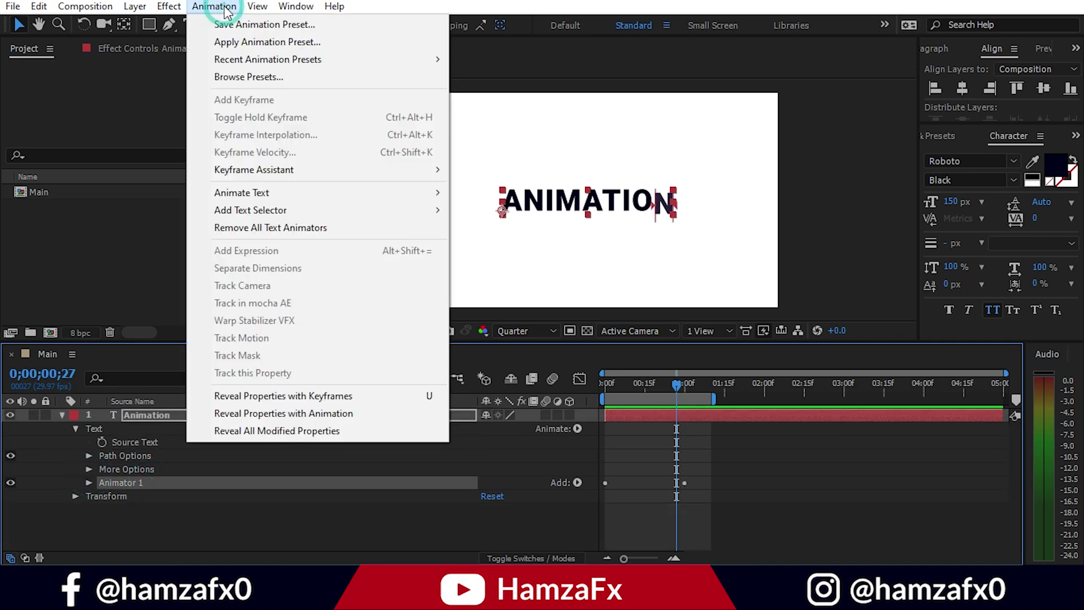
Save Animator 1 as animation preset 'Slide Up' in a new 'Text' folder.
click(275, 26)
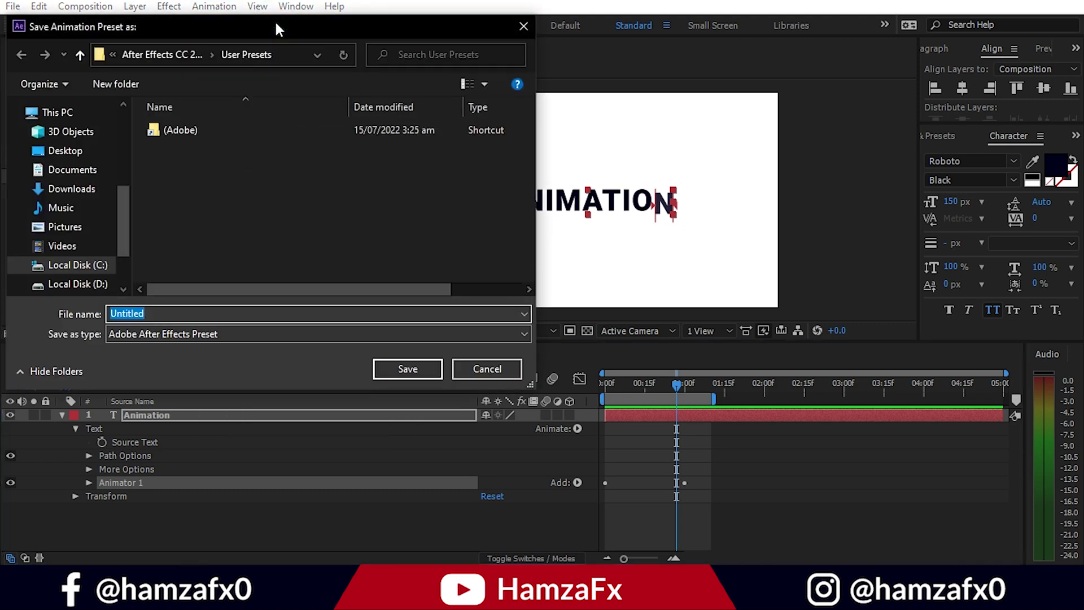
click(119, 82)
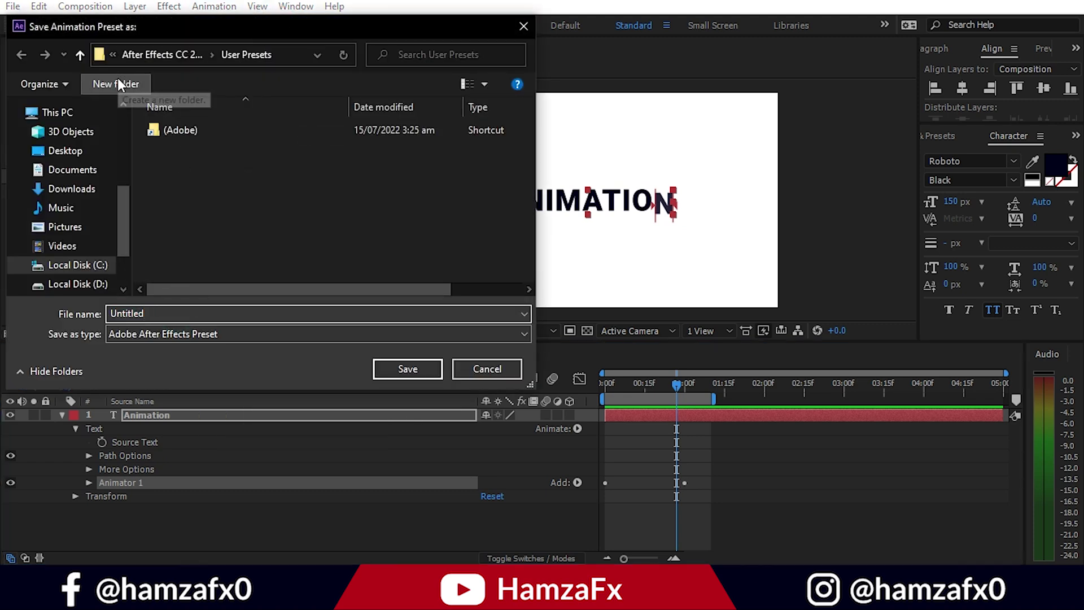
text(Text)
click(197, 214)
double_click(218, 131)
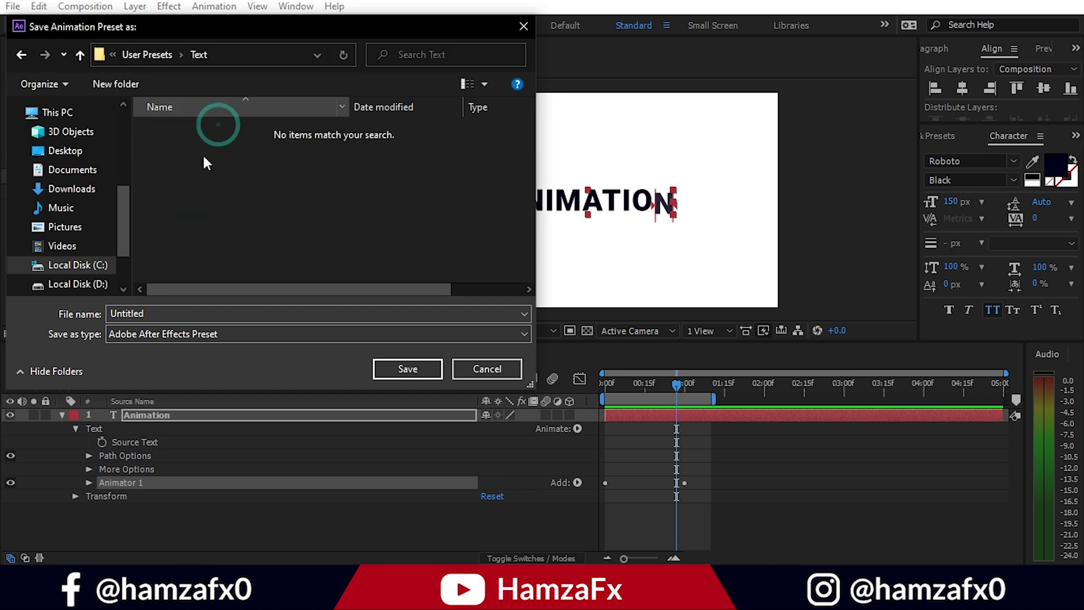
click(187, 314)
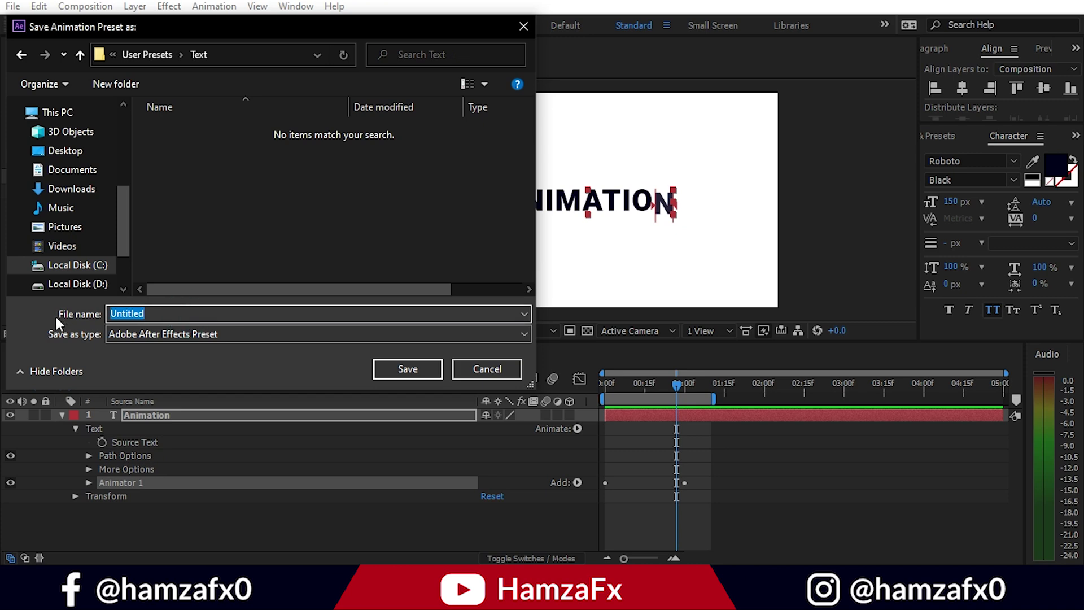
text(Sk)
click(416, 370)
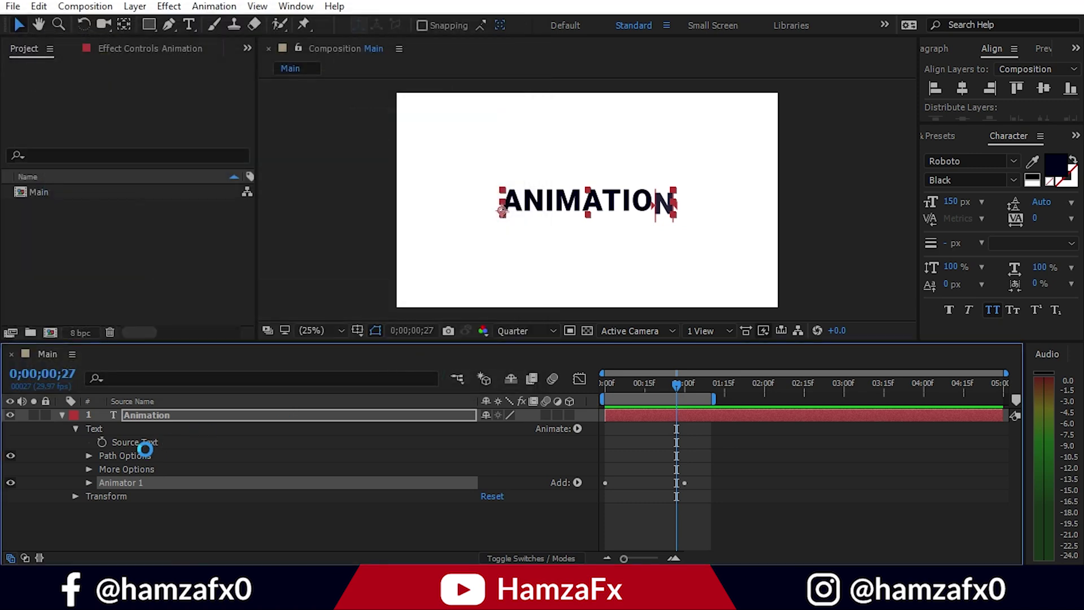
Delete the ANIMATION layer and type new text 'hamzafx' in the composition.
click(190, 413)
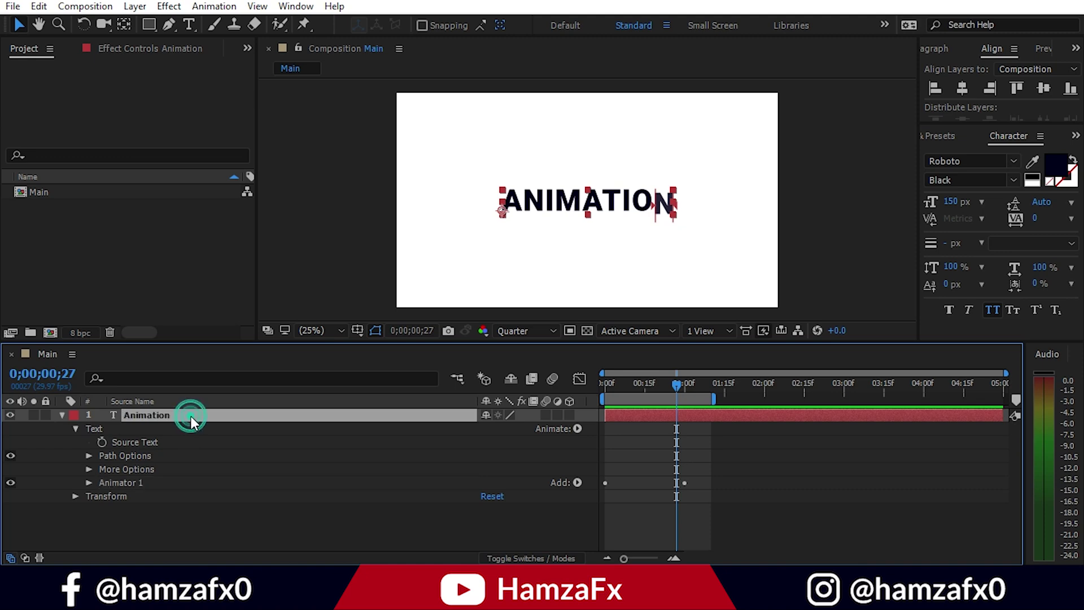
key(Delete)
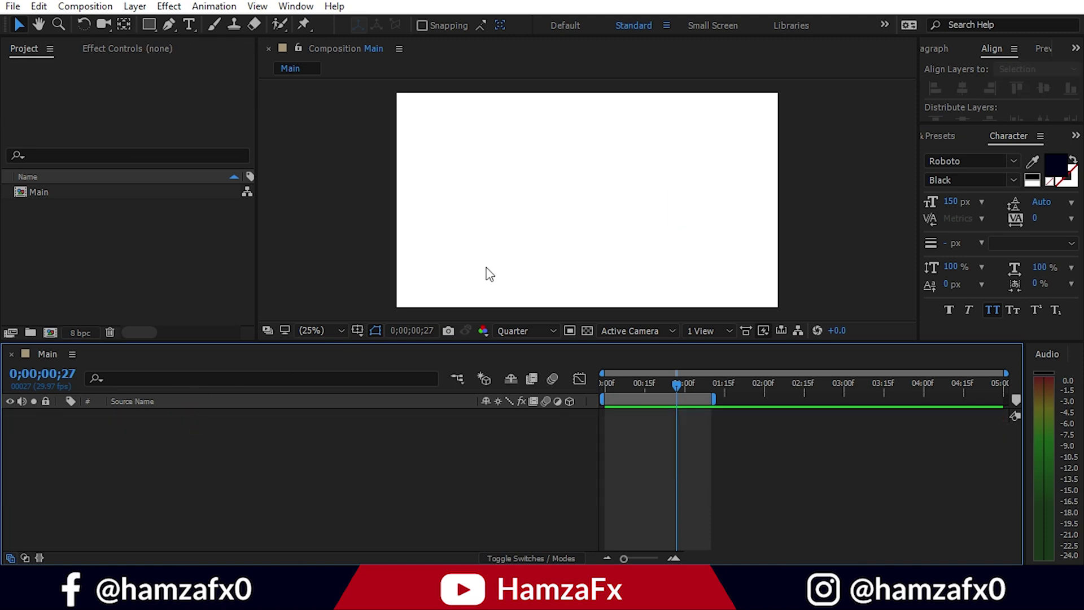
key(ctrl+t)
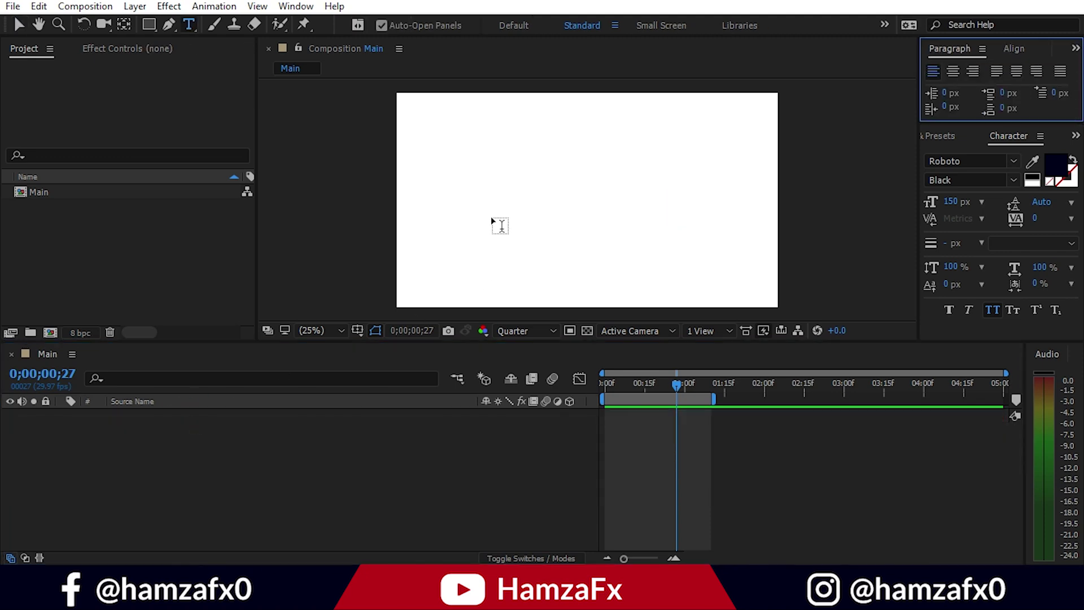
click(473, 203)
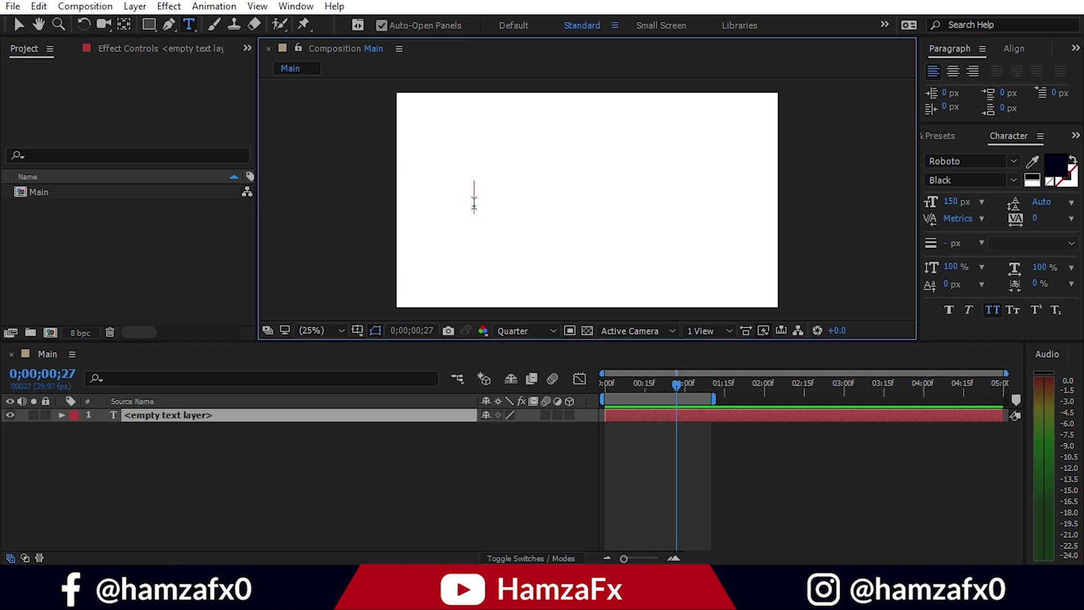
text(hamza)
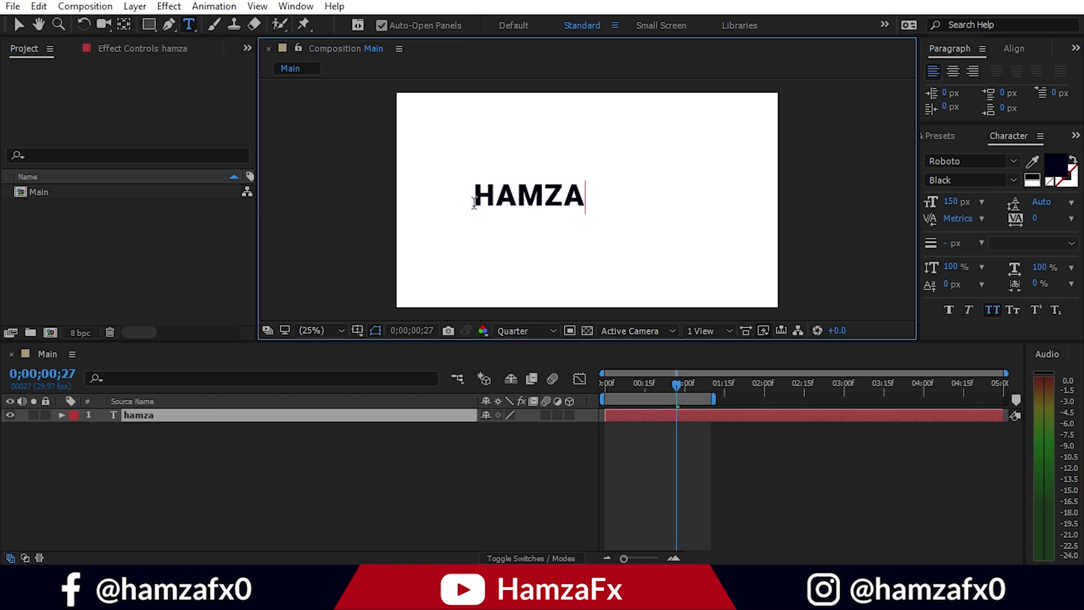
text(fx)
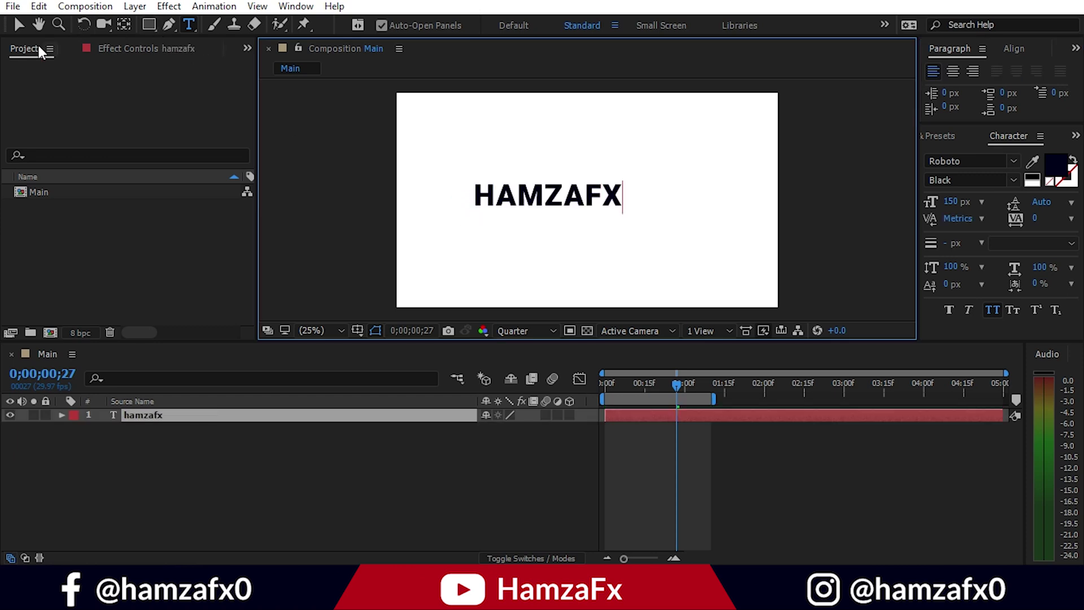
click(15, 24)
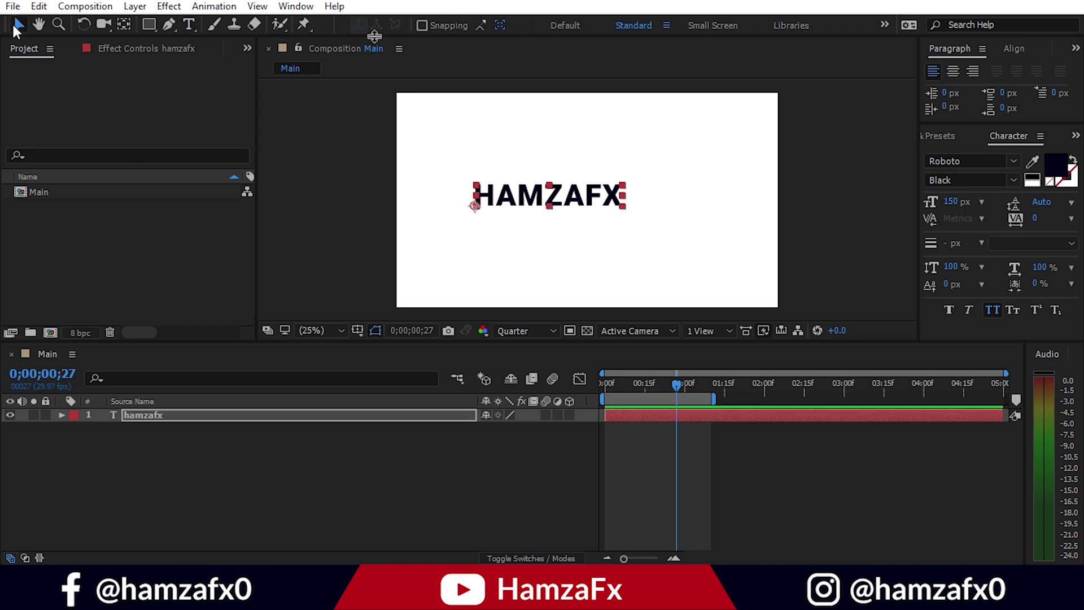
Centre the HAMZAFX text horizontally and vertically in the Main composition.
click(1016, 49)
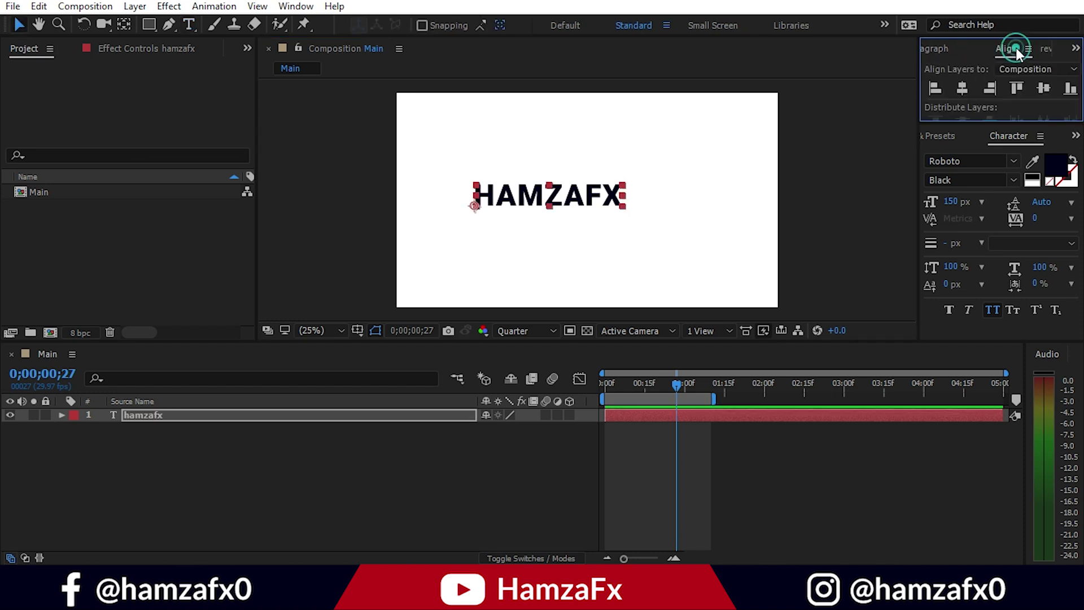
click(961, 88)
click(1043, 88)
click(940, 135)
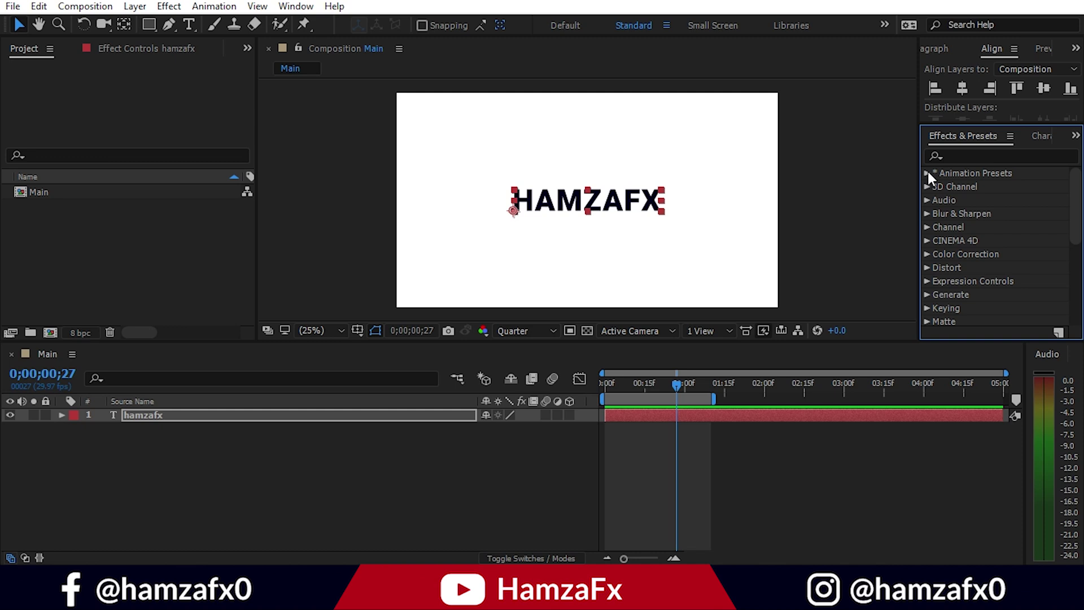
At the first frame, apply Animation Presets > Text > Slide Up to HAMZAFX and preview.
click(927, 173)
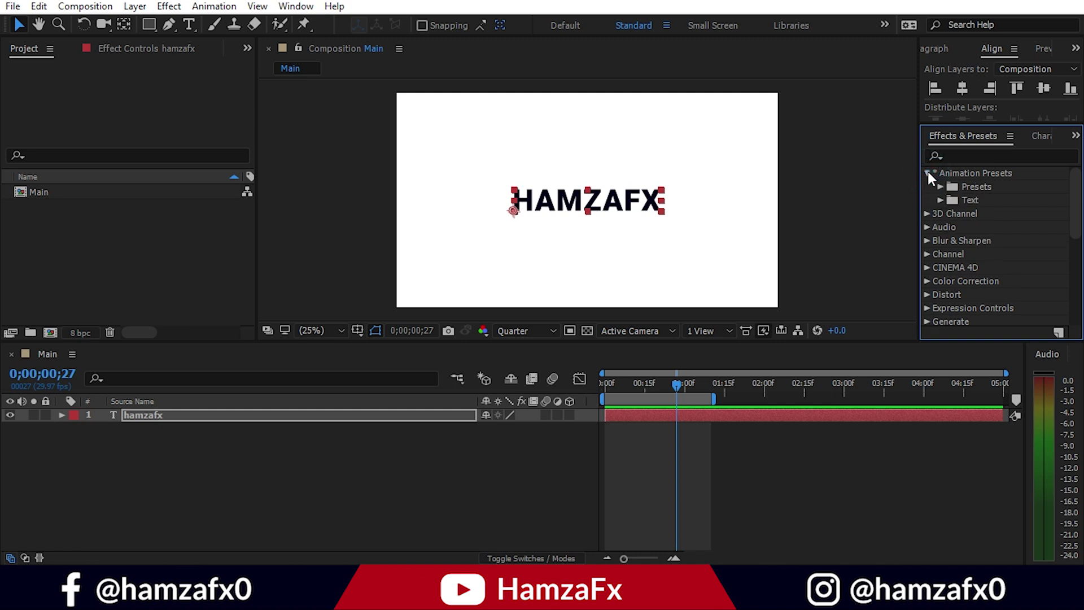
click(940, 200)
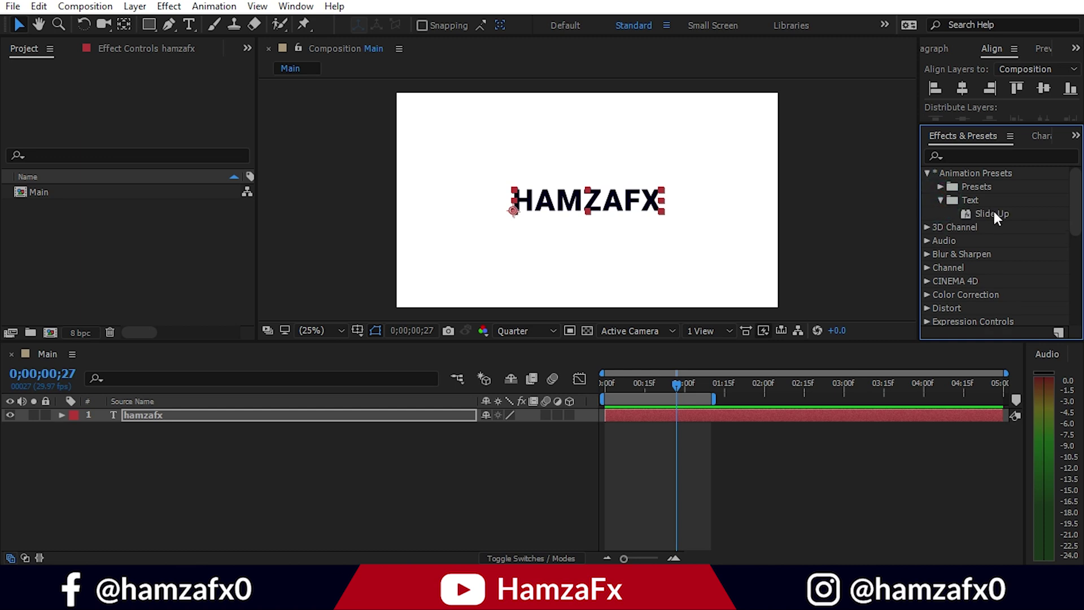
click(674, 385)
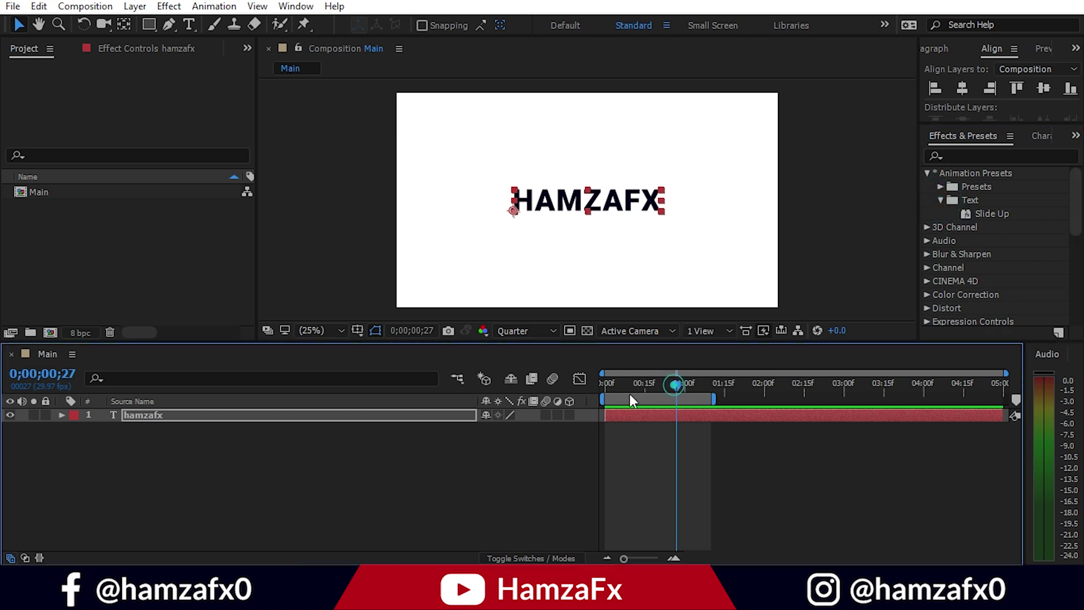
key(Home)
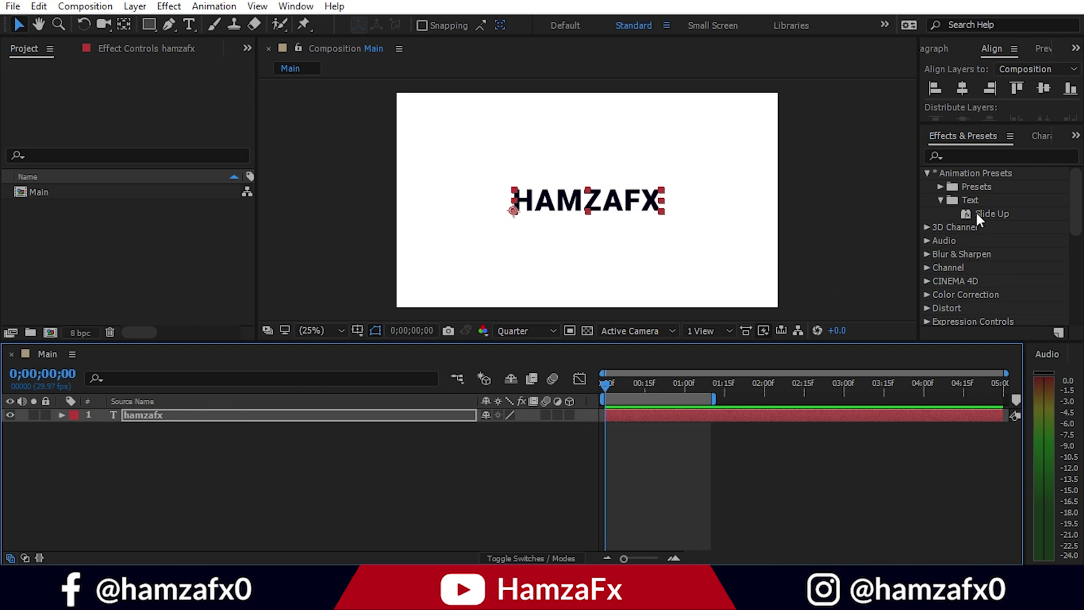
double_click(976, 213)
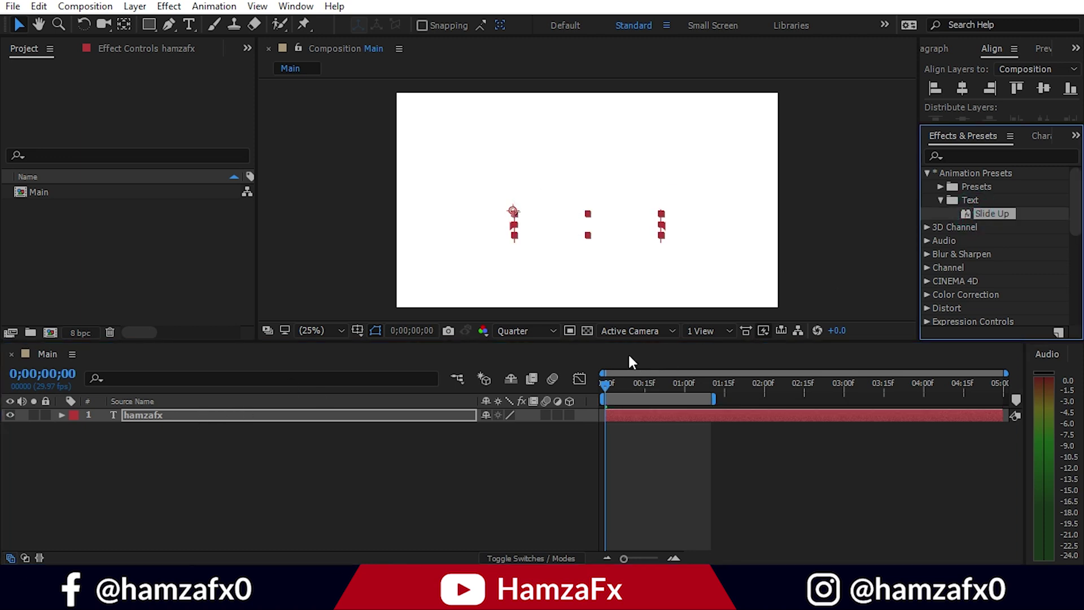
key(space)
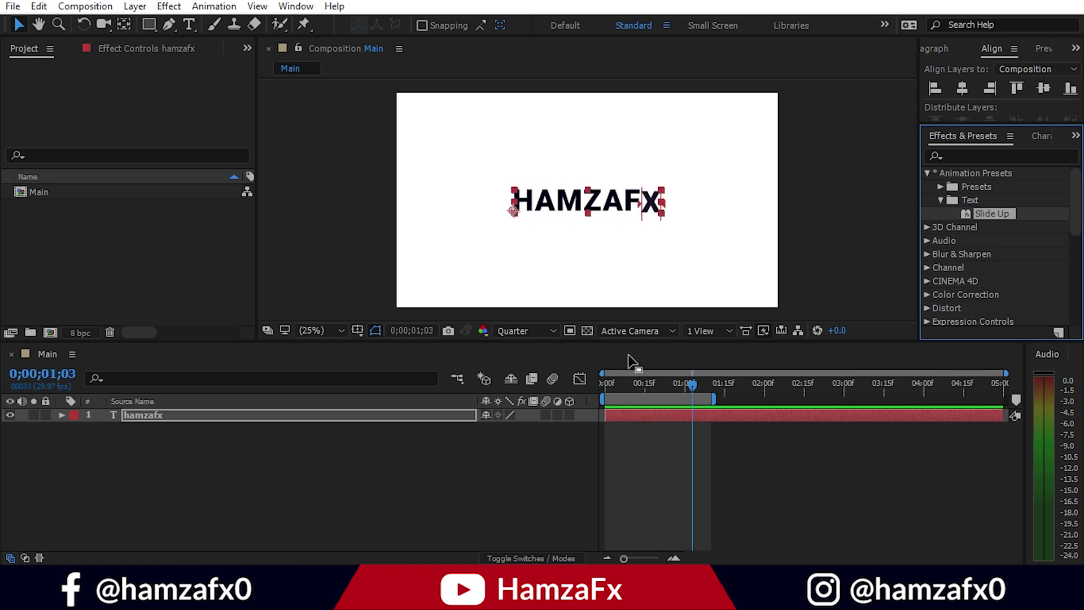
click(324, 421)
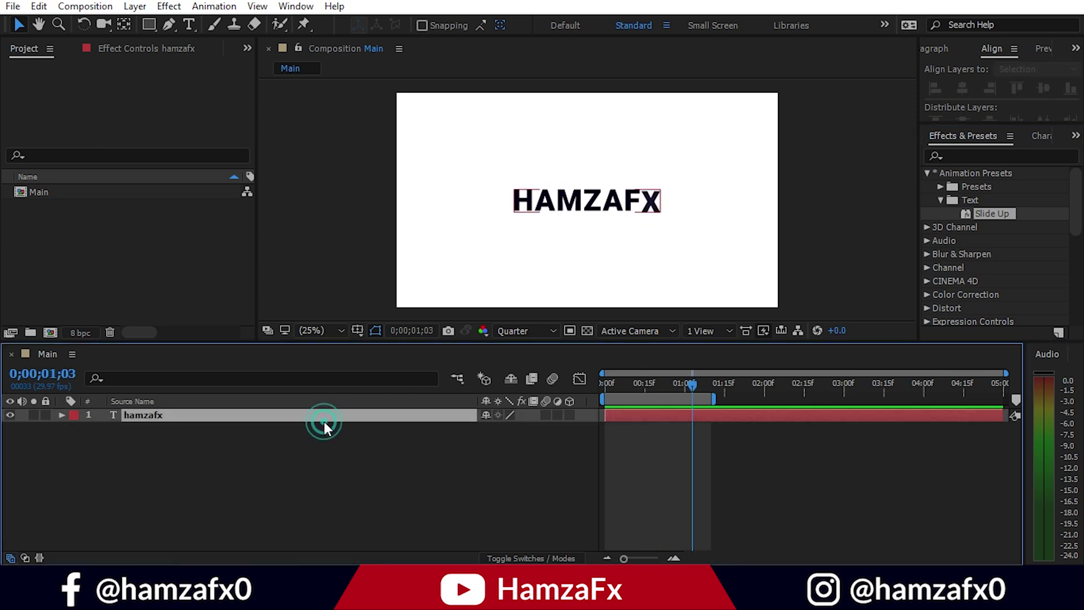
Show HAMZAFX's Range Selector Start keyframes with U and replay from the first frame.
key(u)
key(Home)
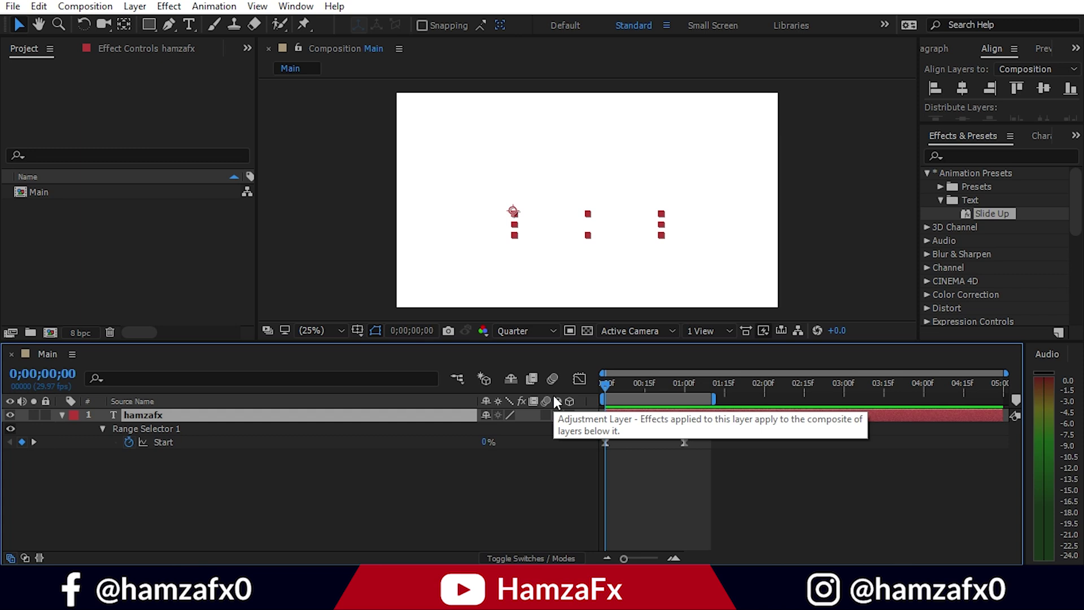
key(space)
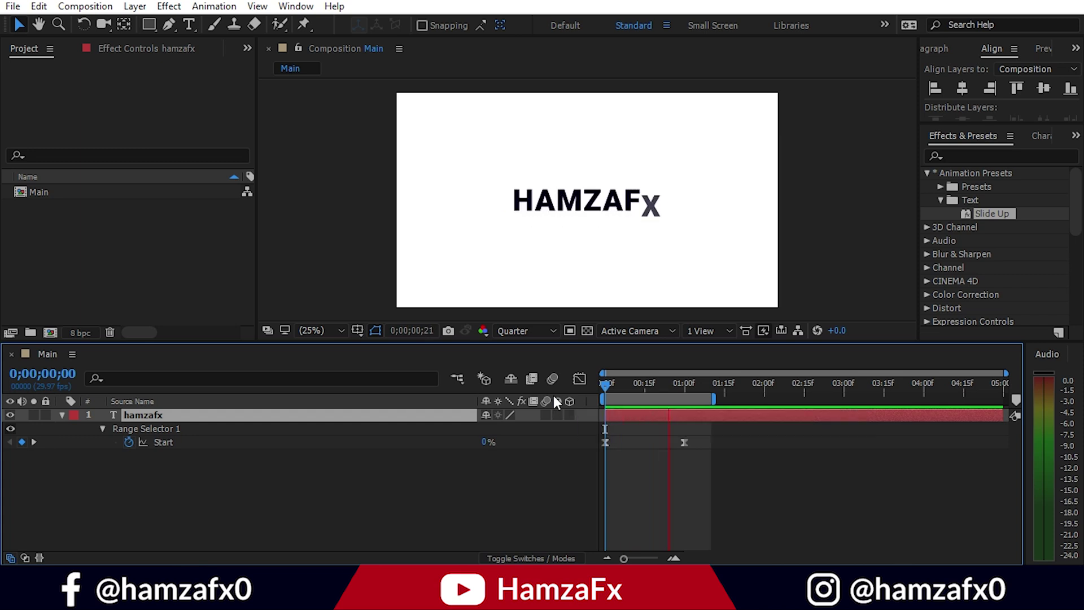